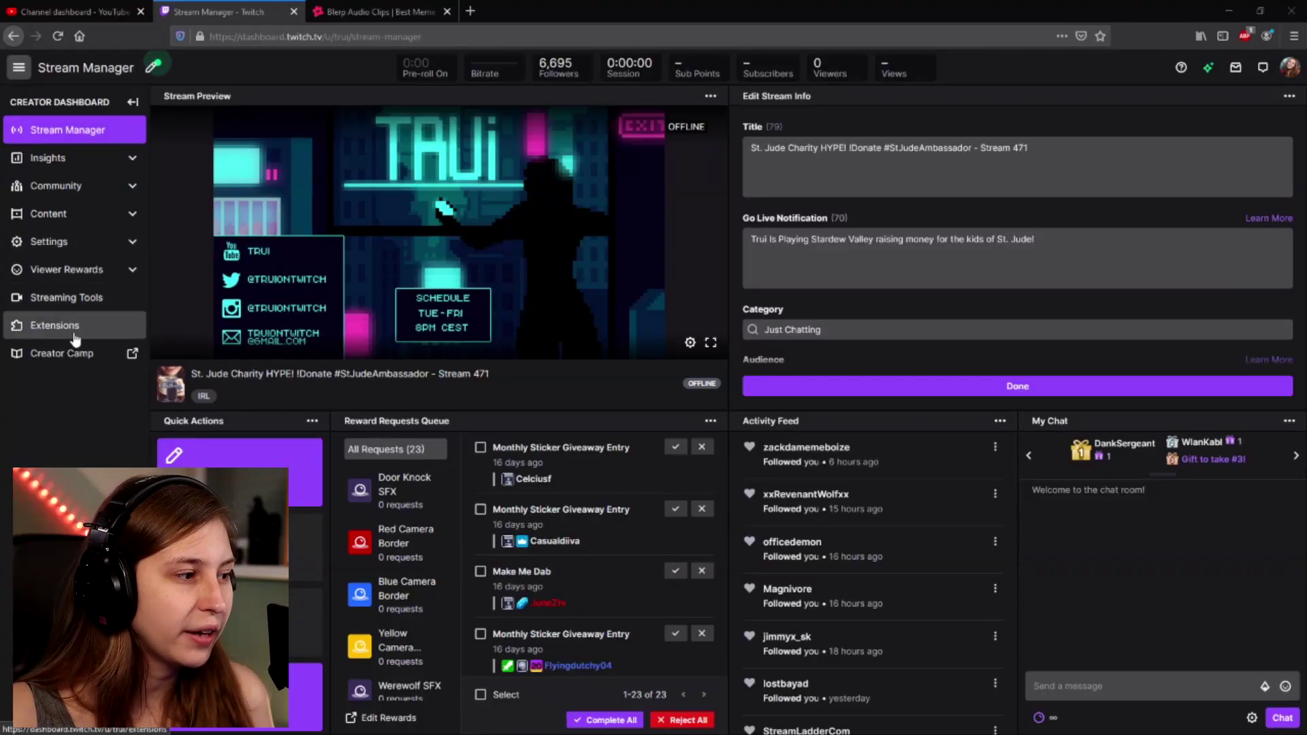
Search extensions for 'blerp' and activate Blerp | Sound Emotes & Soundboards as Component 1.
left_click(77, 335)
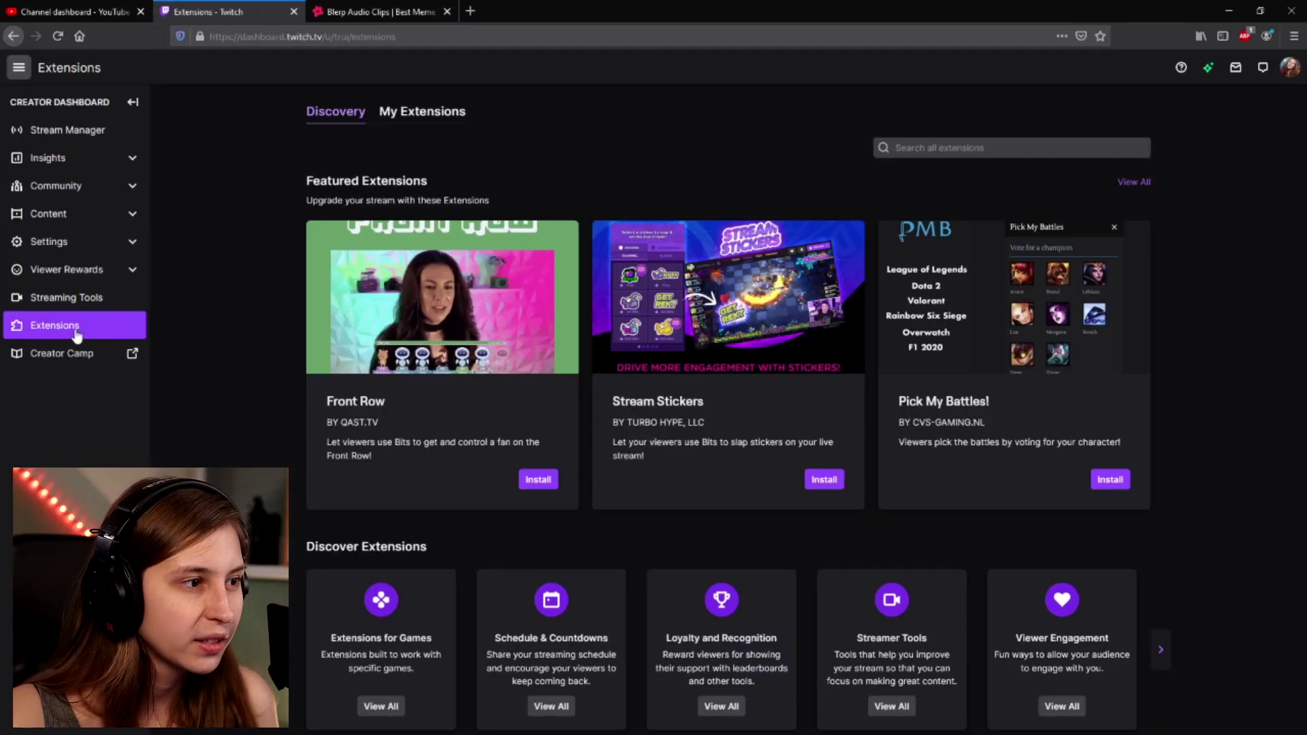
left_click(946, 149)
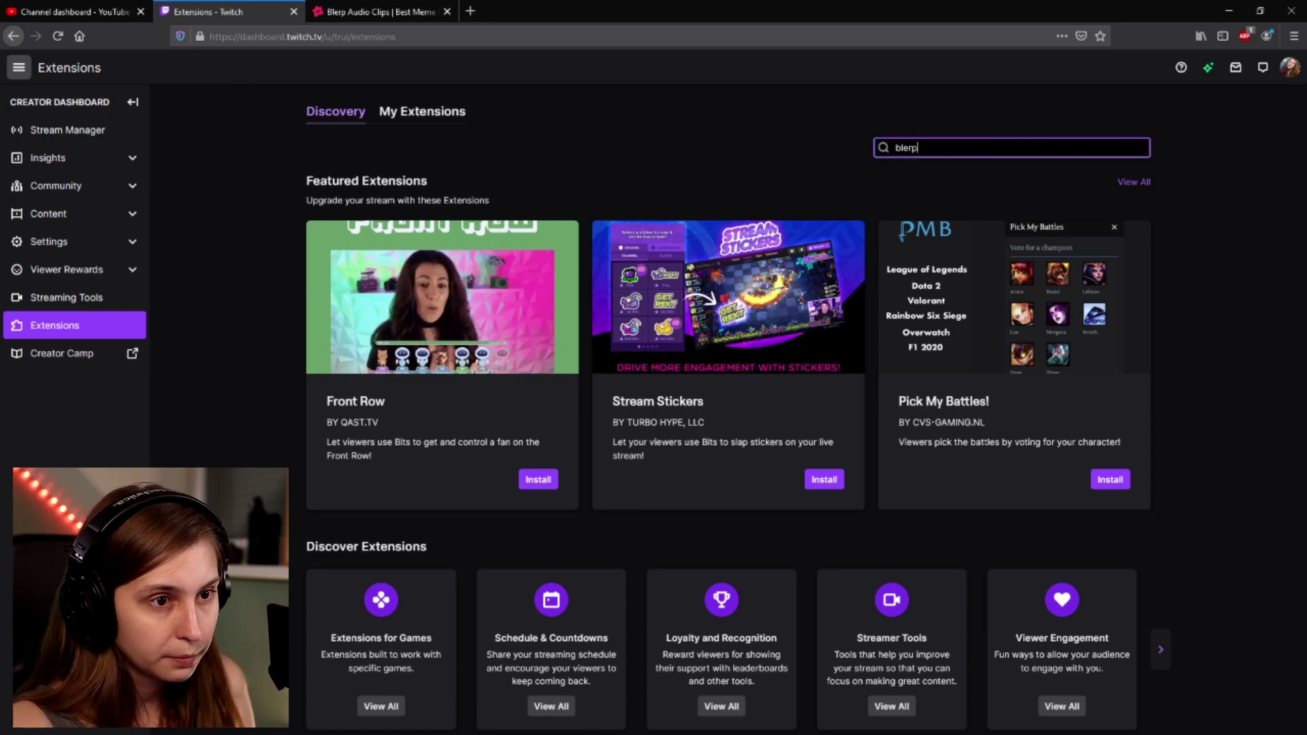
type("blerp")
key("Return")
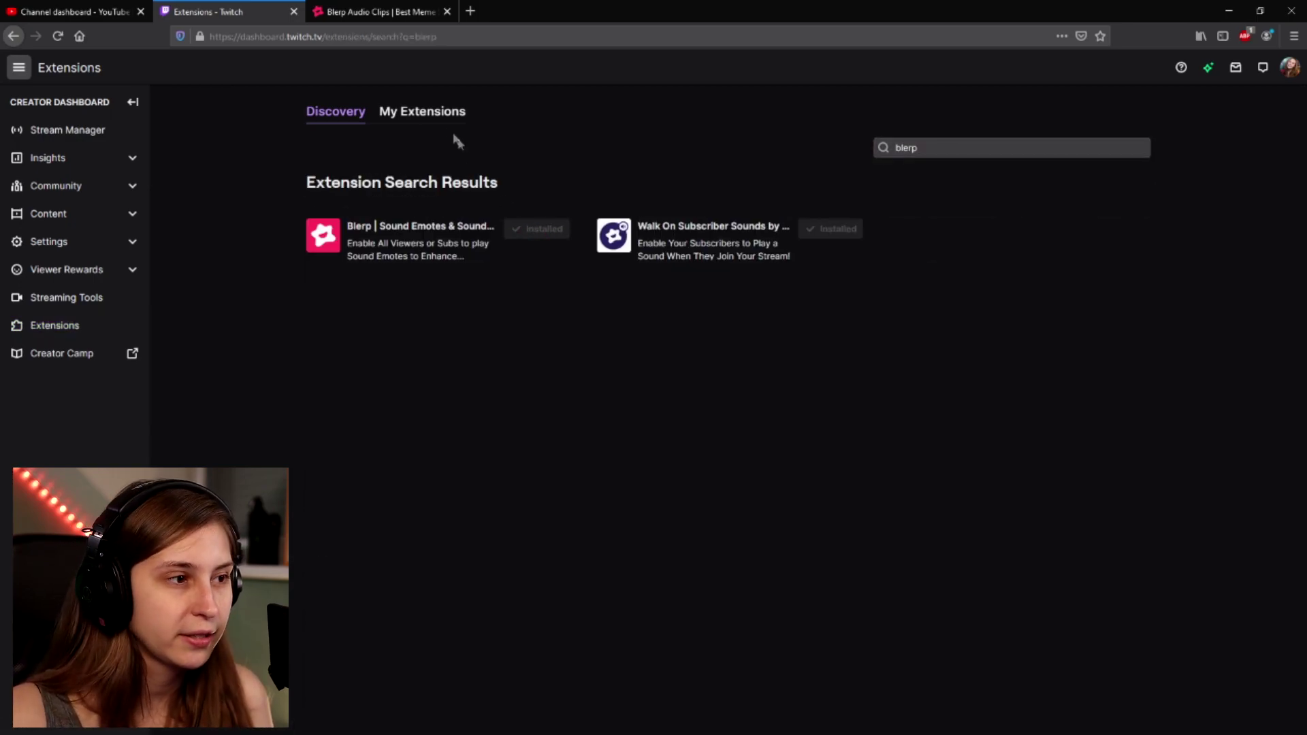
left_click(422, 114)
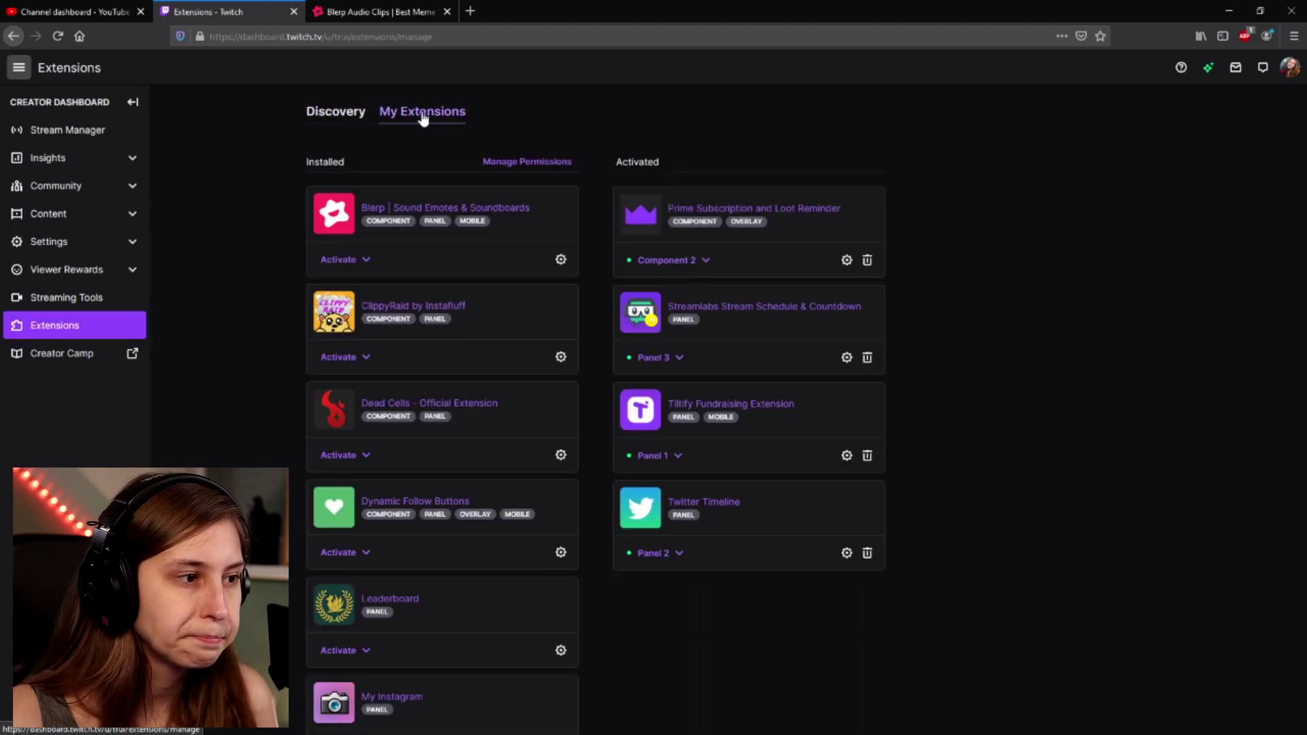
left_click(364, 260)
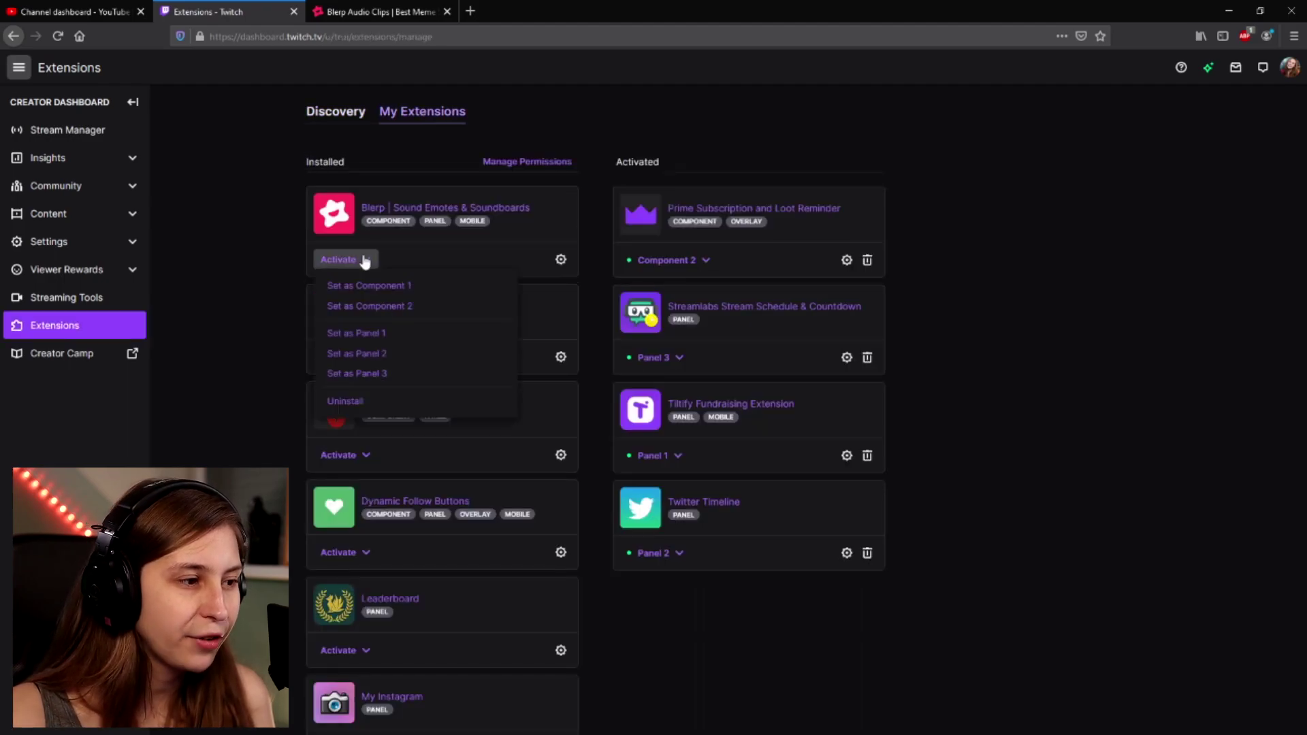
left_click(420, 286)
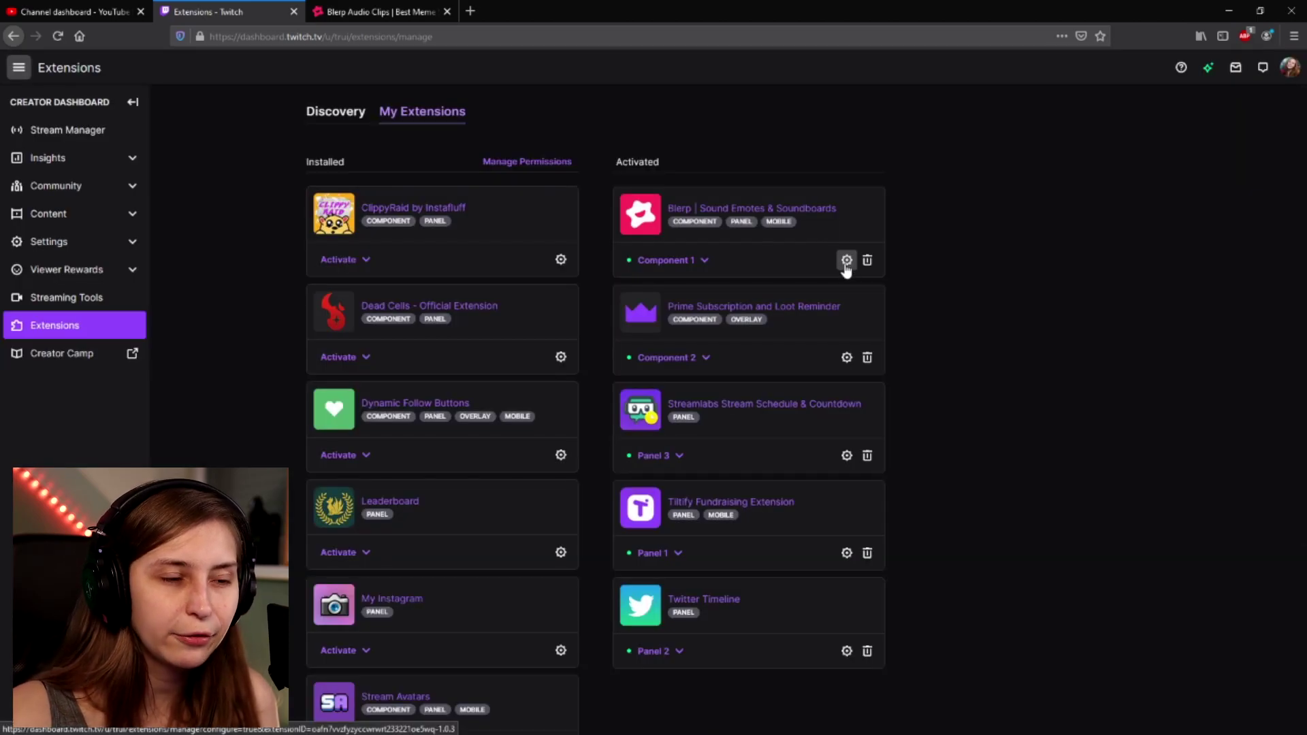
Open Blerp's config website, log in with Twitch, and go to its Channel Points section.
left_click(846, 261)
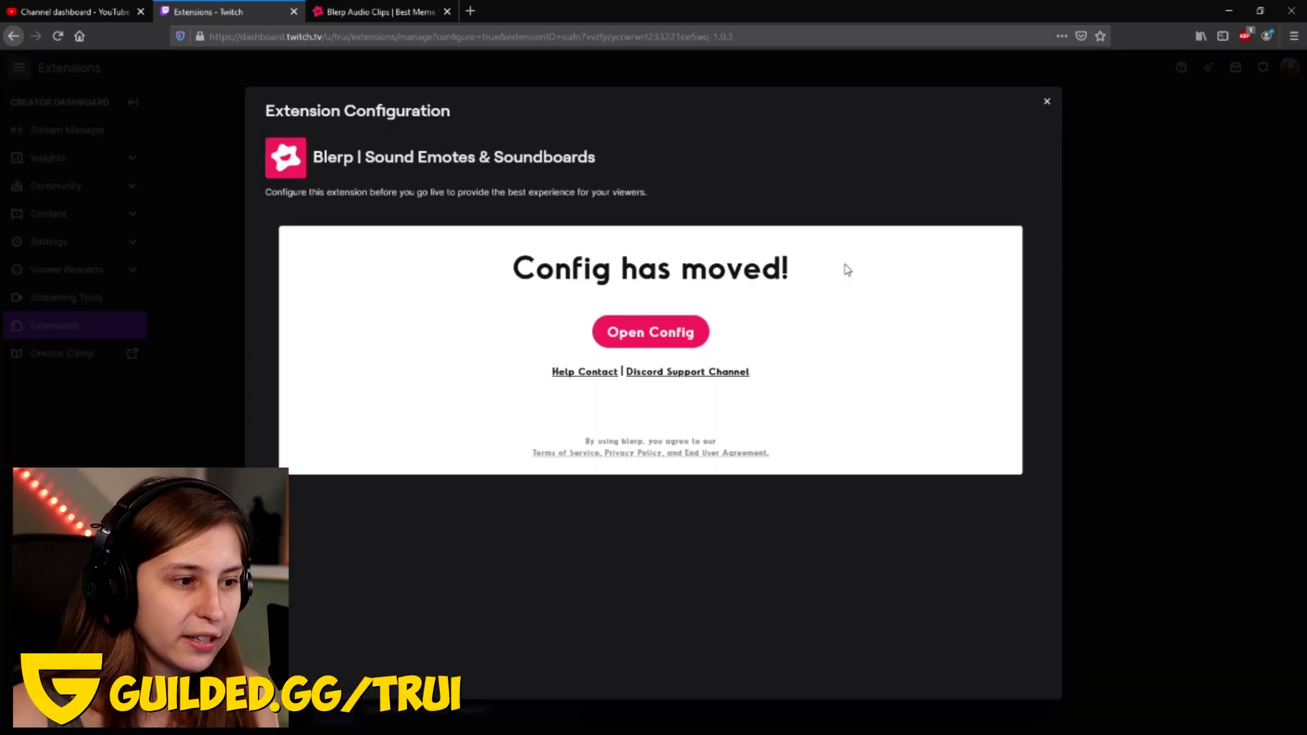
left_click(667, 335)
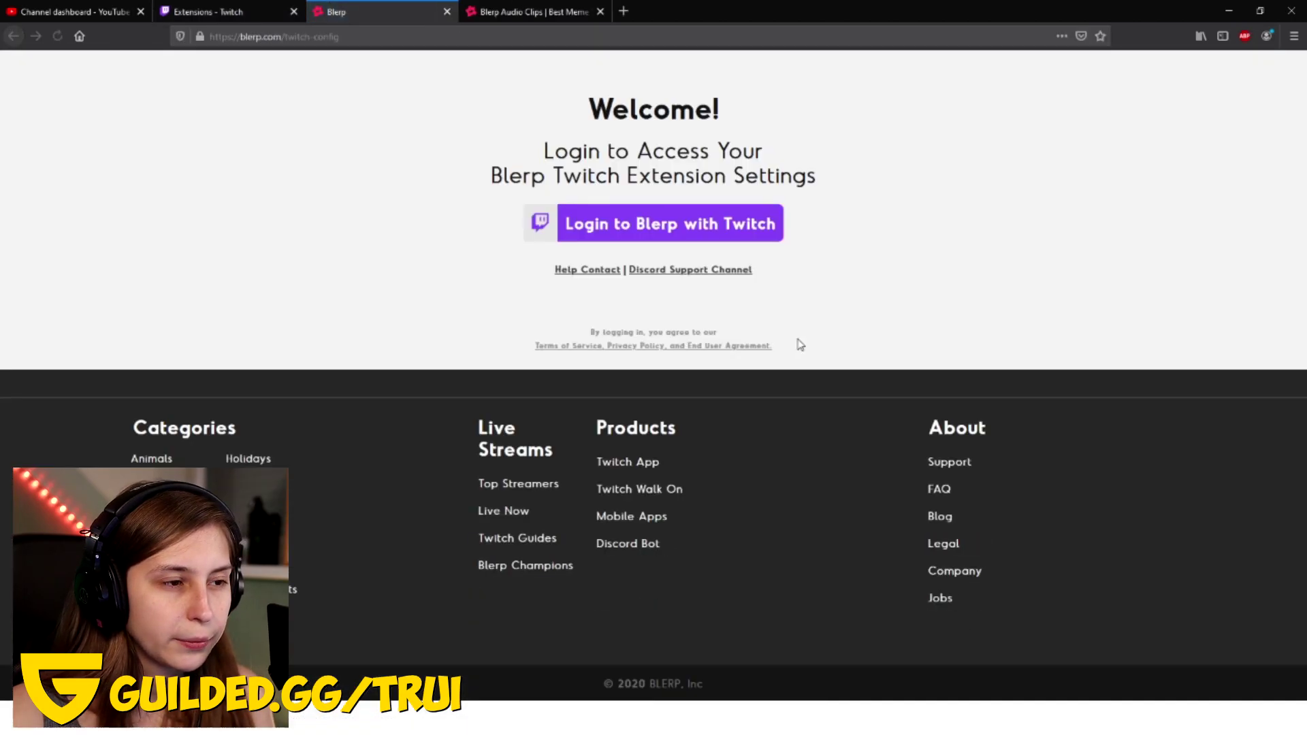
left_click(703, 243)
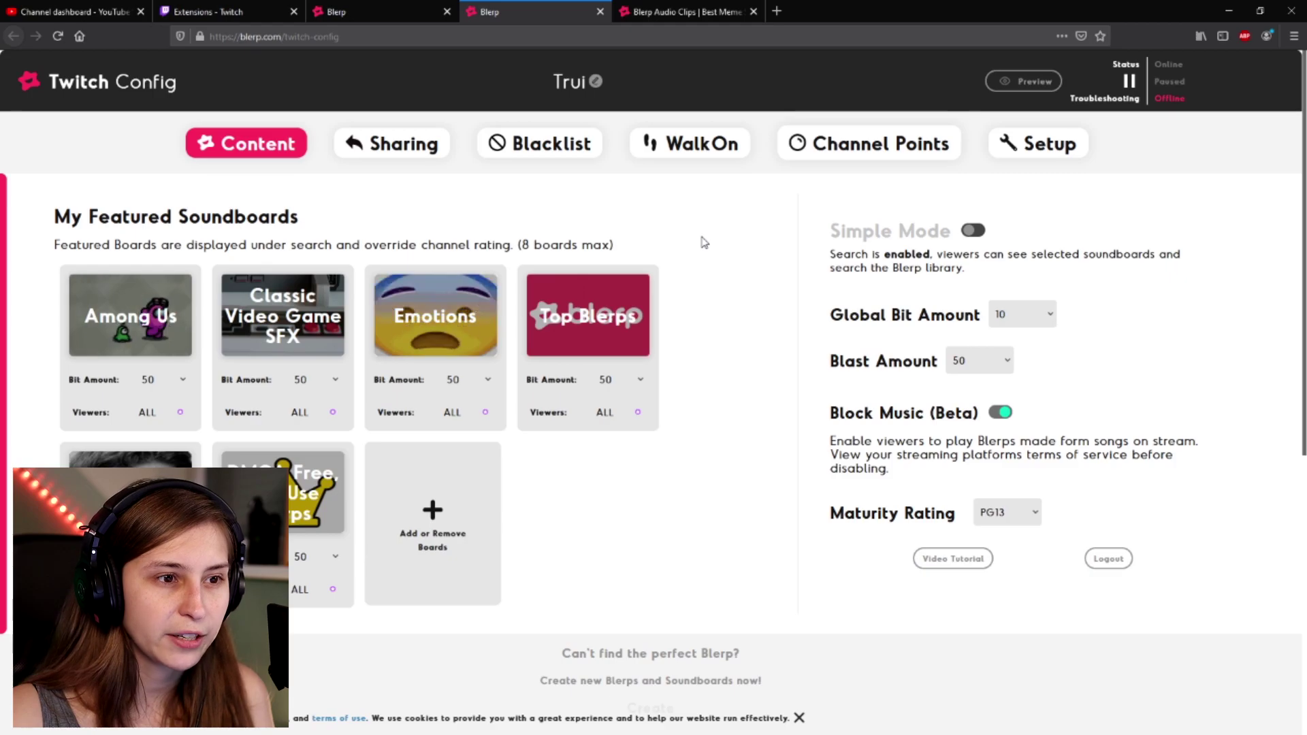
left_click(869, 151)
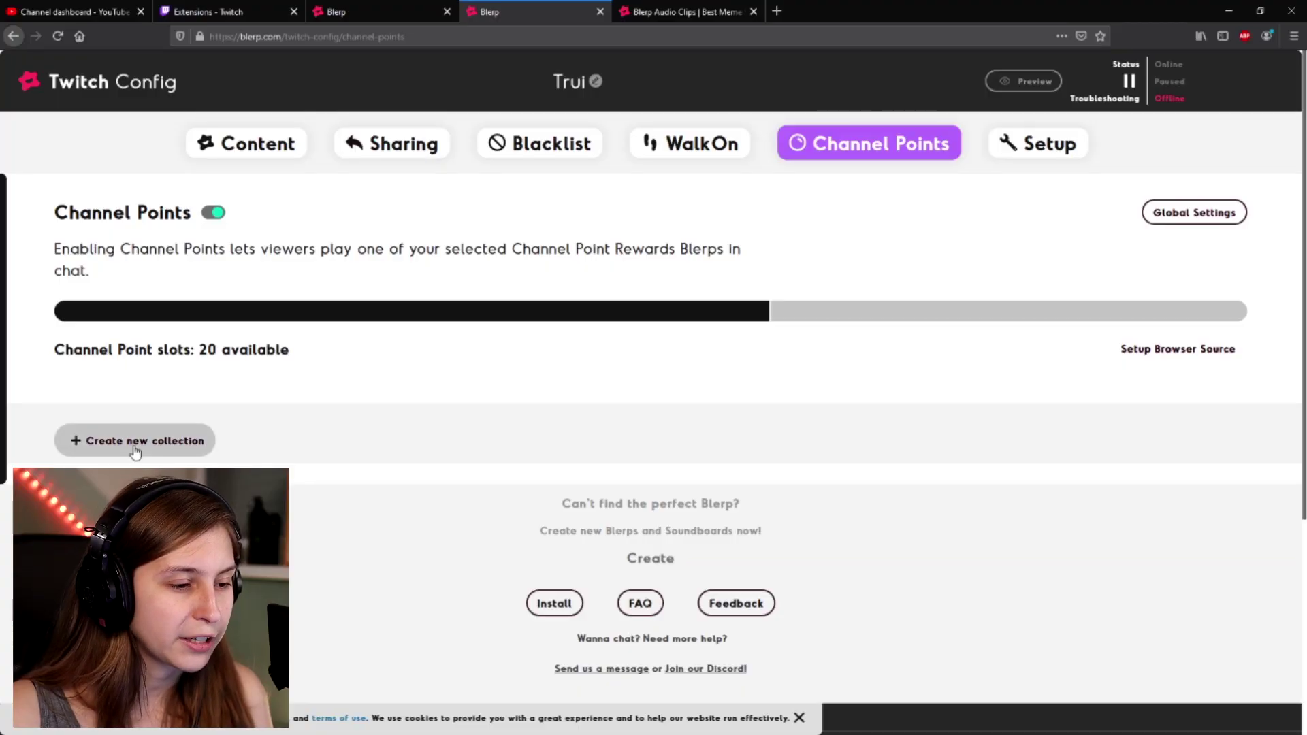
Create a new Channel Points collection.
left_click(135, 449)
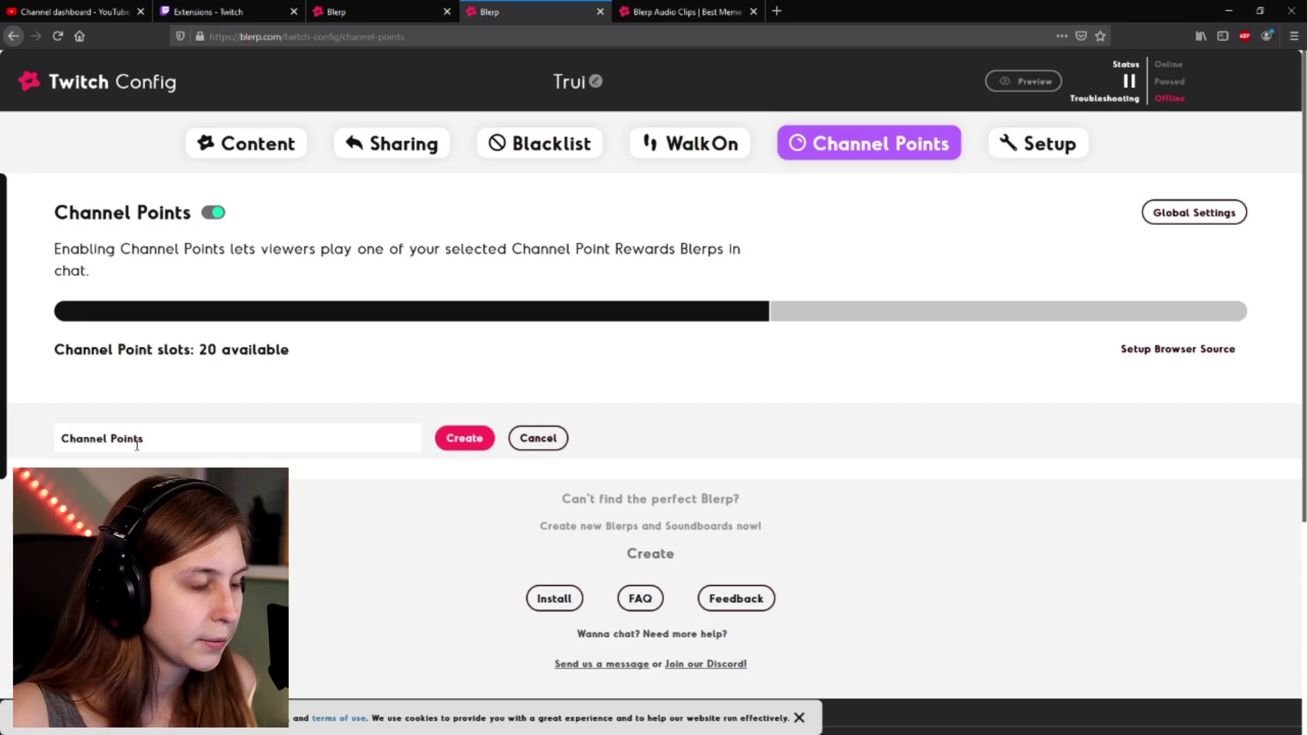
left_click(466, 437)
scroll(134, 403, "down", 2)
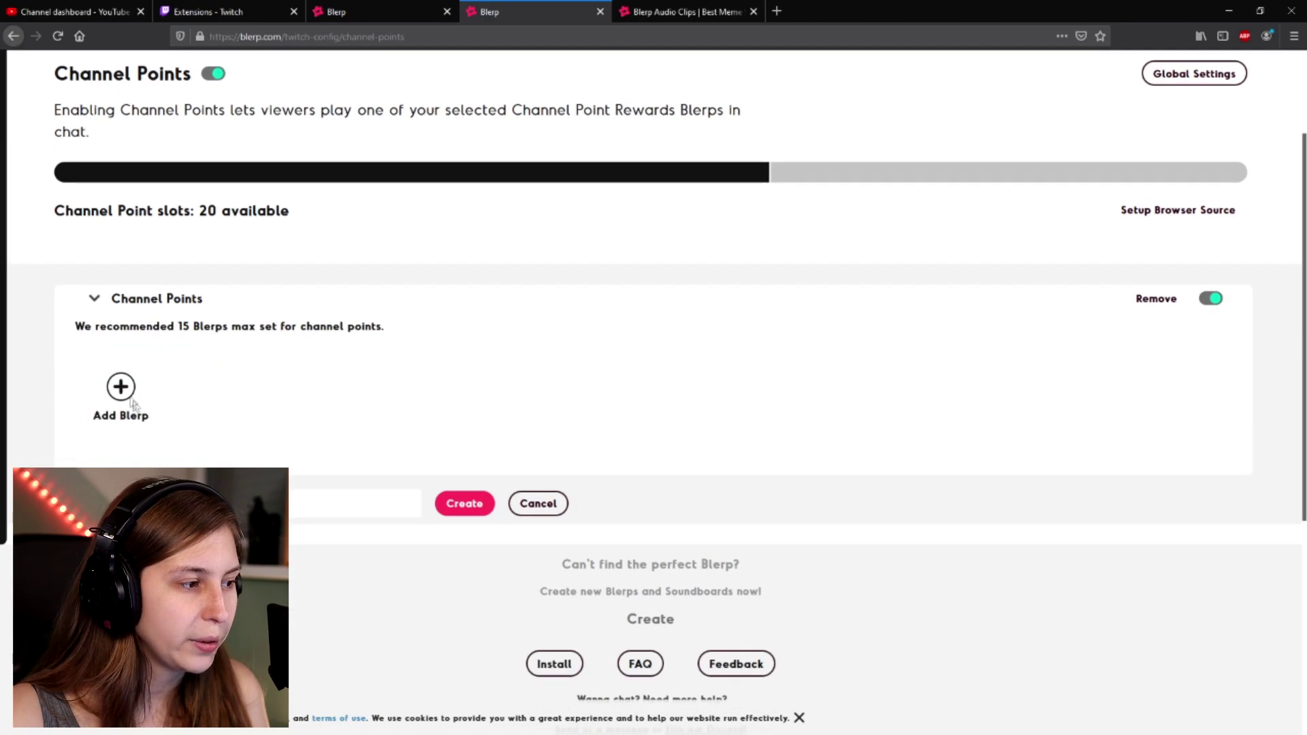
Preview the Mario 1 Up Sound Effect and pick it for the collection.
left_click(122, 387)
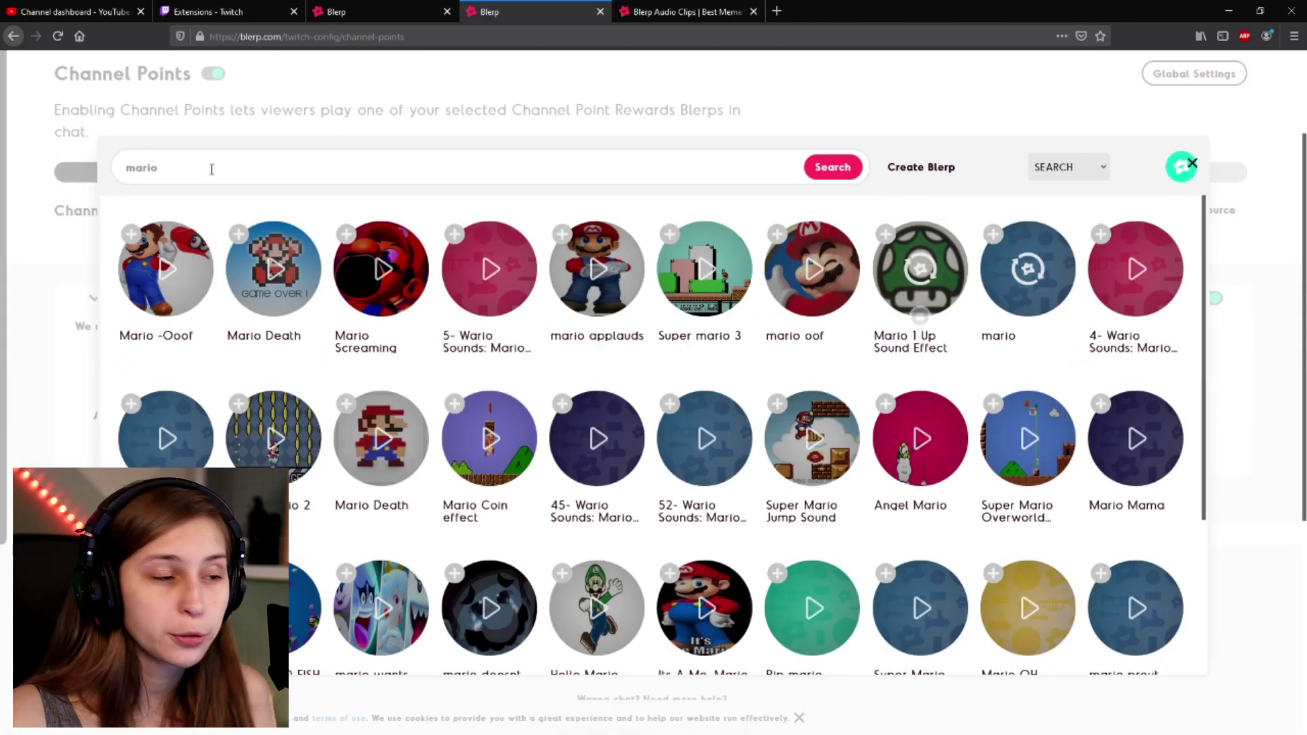
scroll(469, 296, "down", 4)
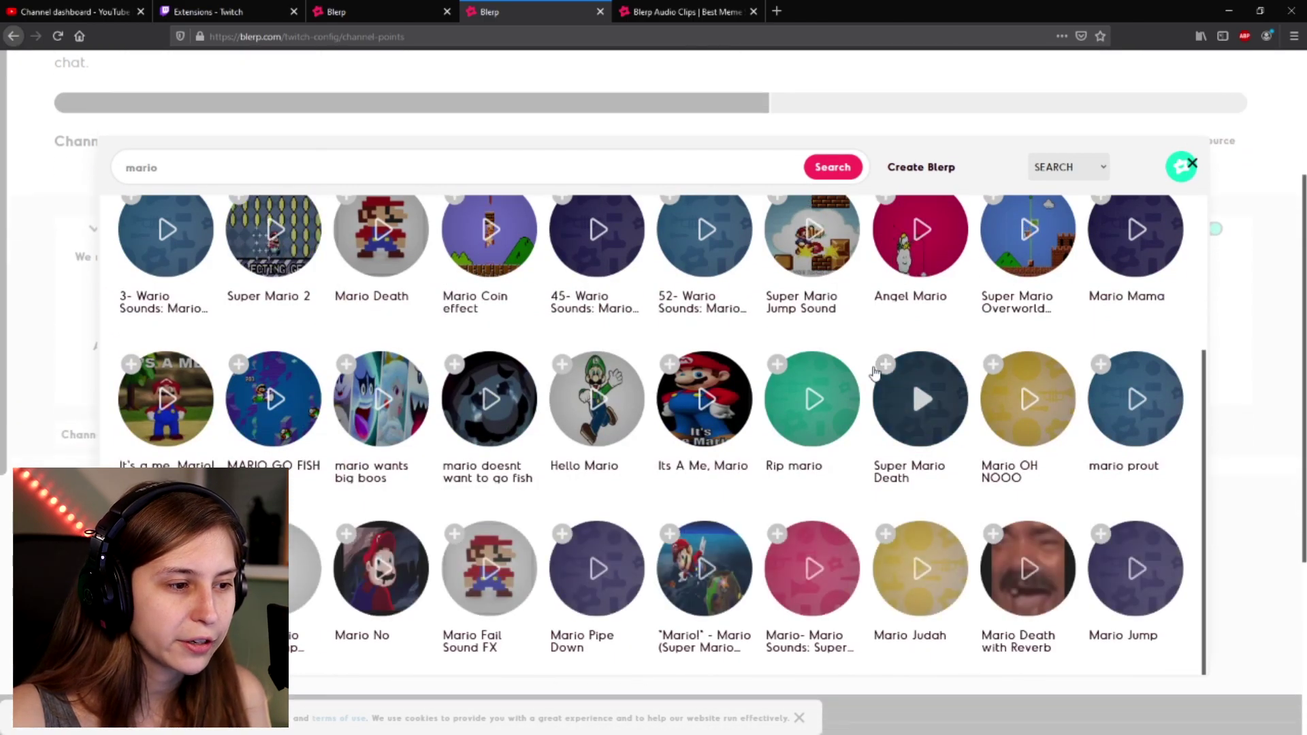
scroll(792, 403, "up", 3)
scroll(791, 404, "up", 1)
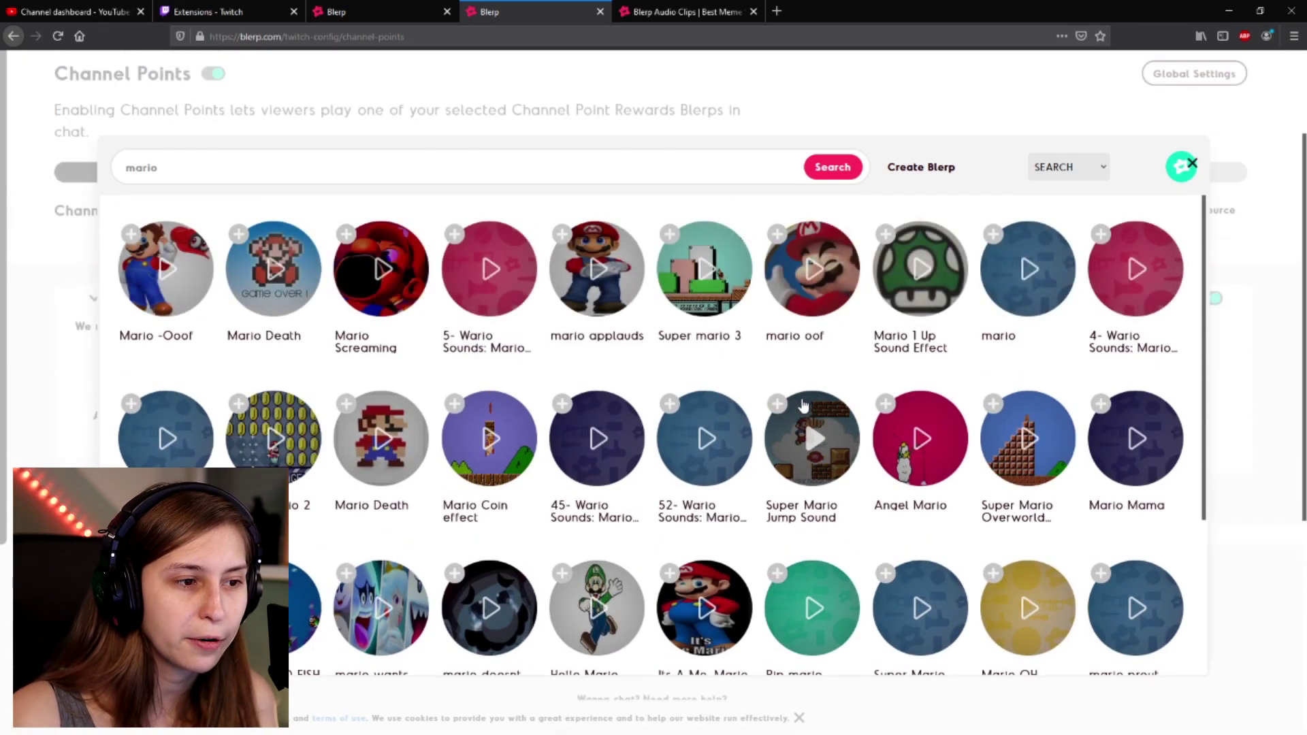
left_click(924, 283)
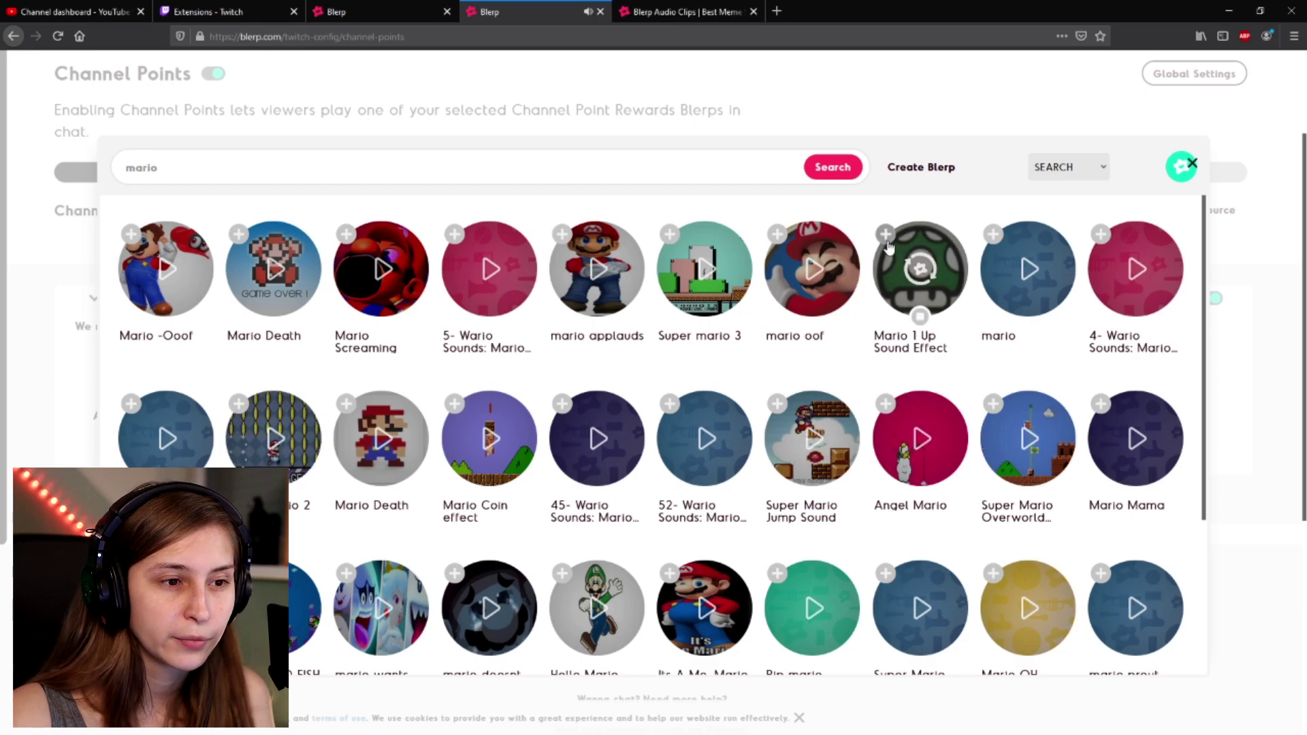
left_click(919, 316)
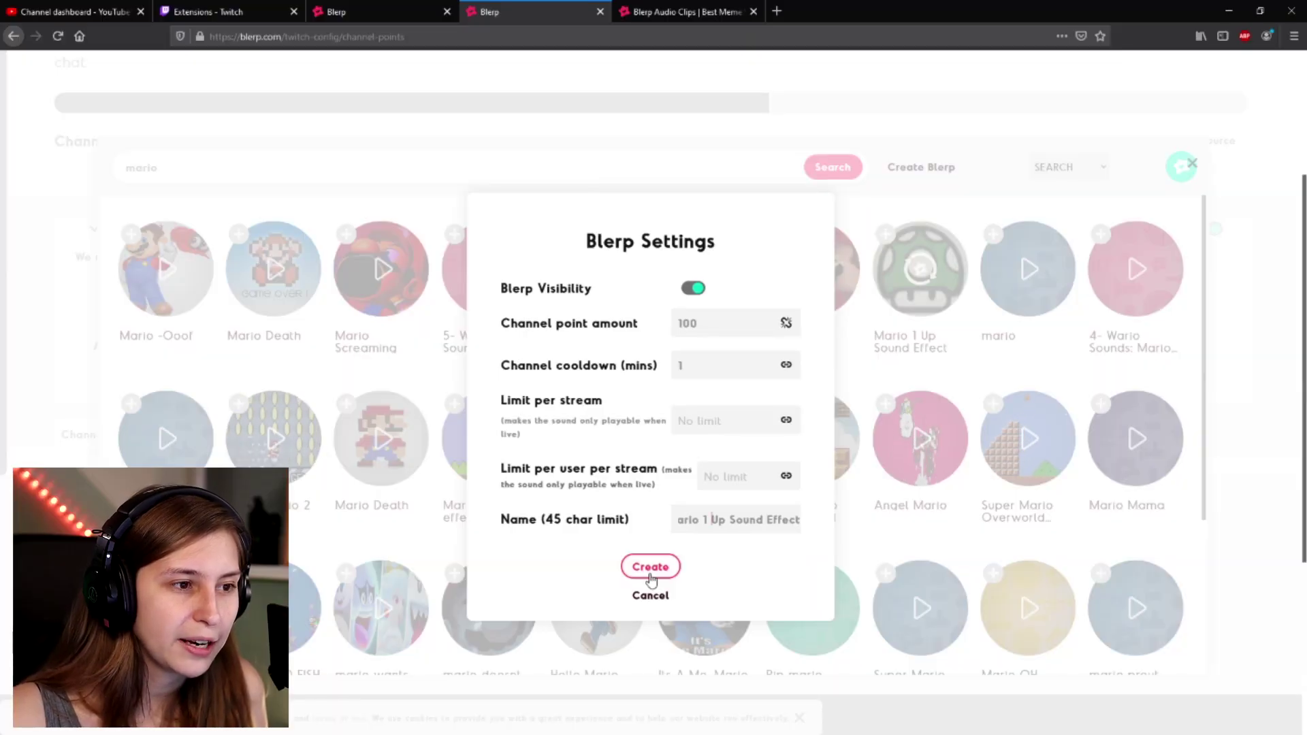
Save the Mario 1 Up blerp as a 100-point reward and close the Blerp dialog.
left_click(650, 571)
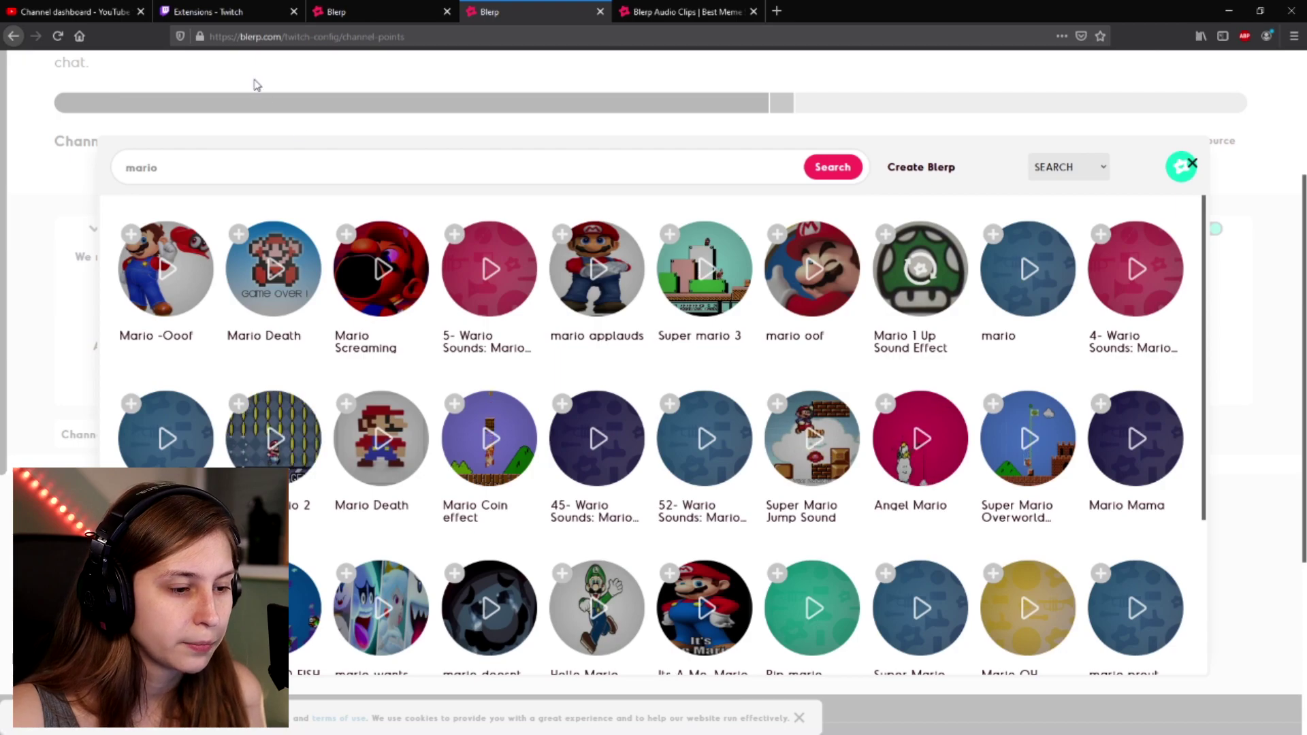
left_click(225, 11)
left_click(1047, 101)
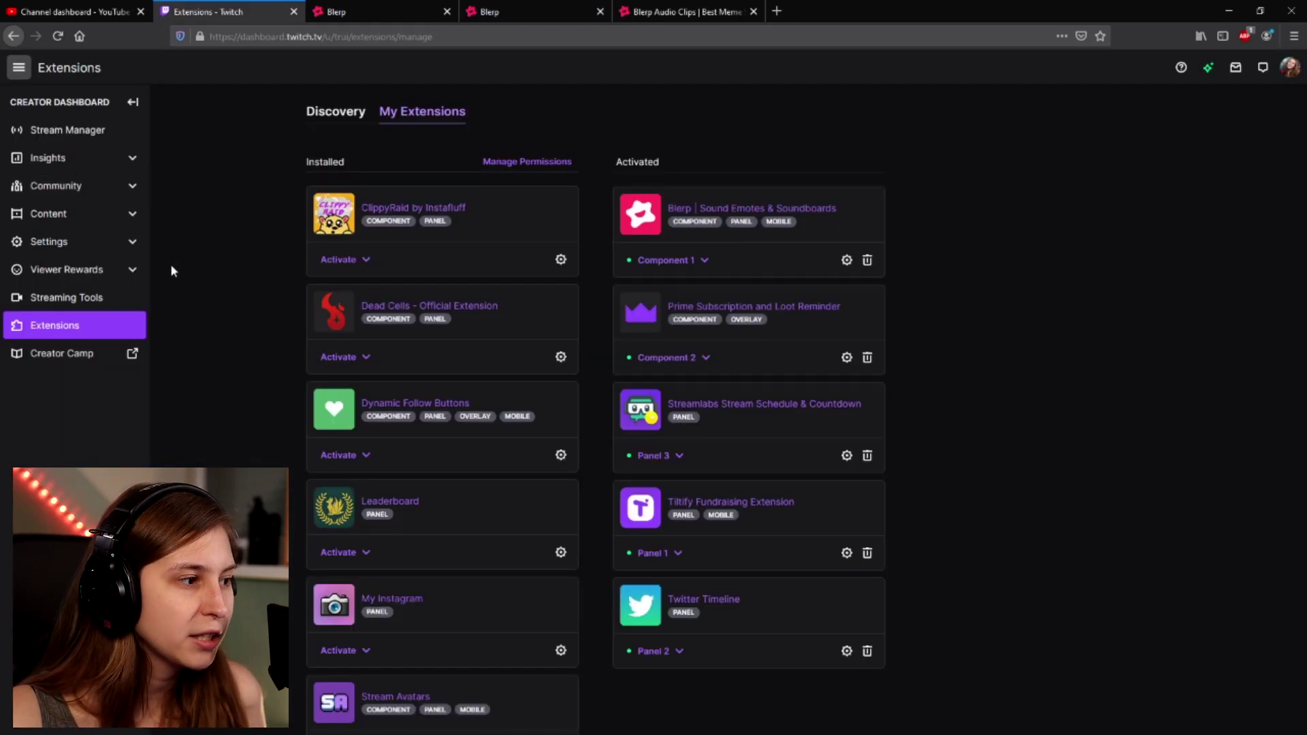
Go to Viewer Rewards > Channel Points > Manage Rewards & Challenges.
left_click(96, 270)
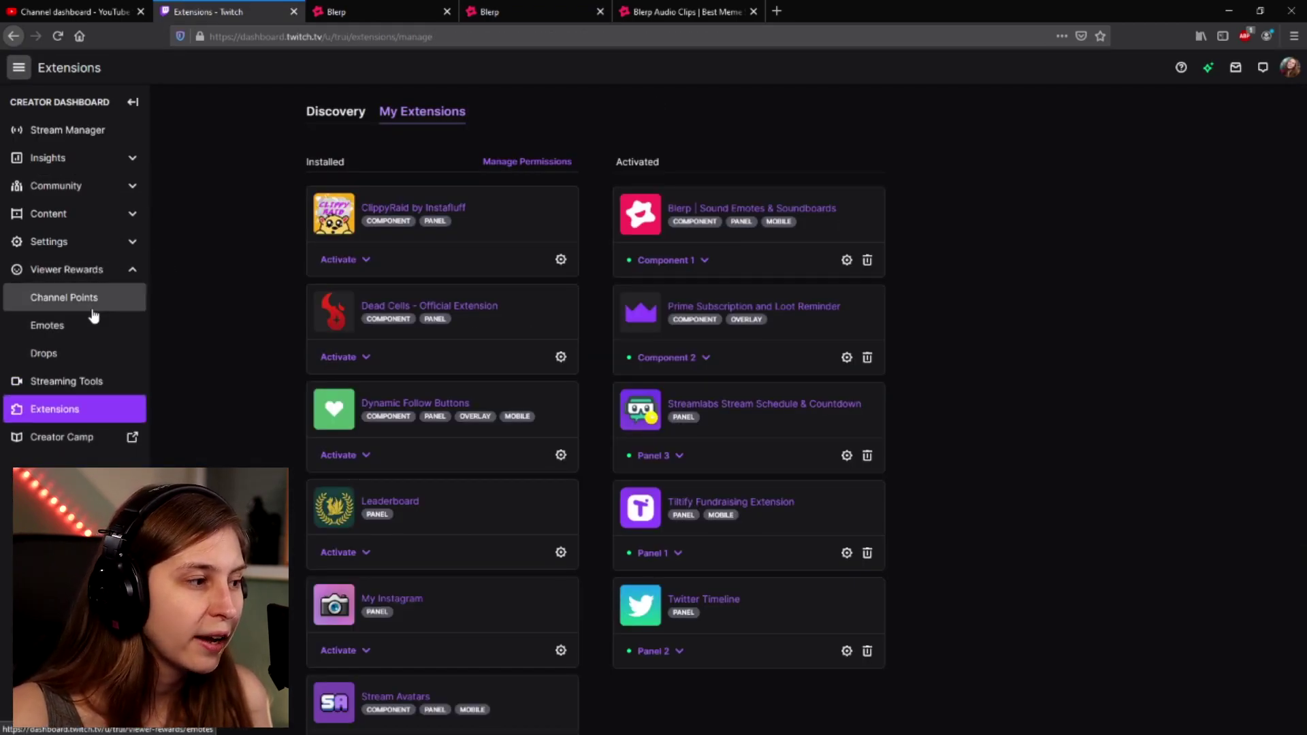
left_click(91, 306)
left_click(865, 297)
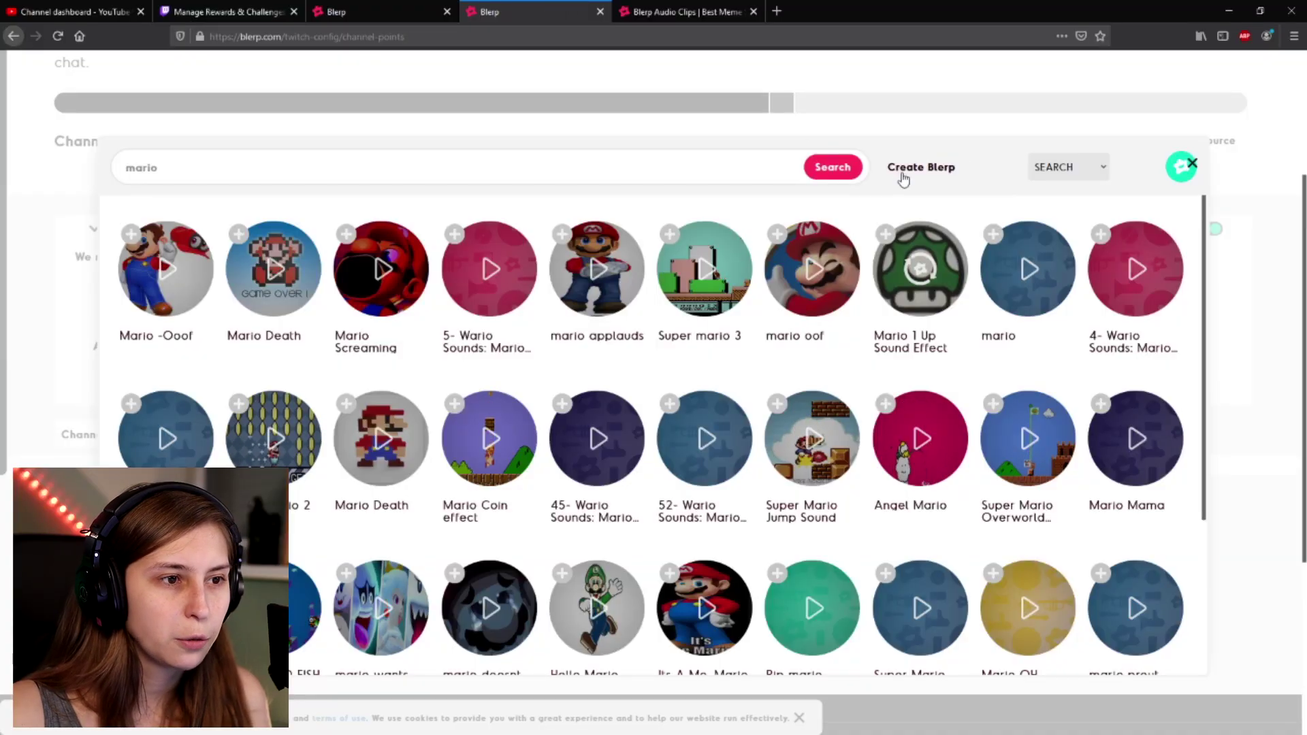
Dismiss Blerp's sound search and open the Setup Browser Source page.
key("Escape")
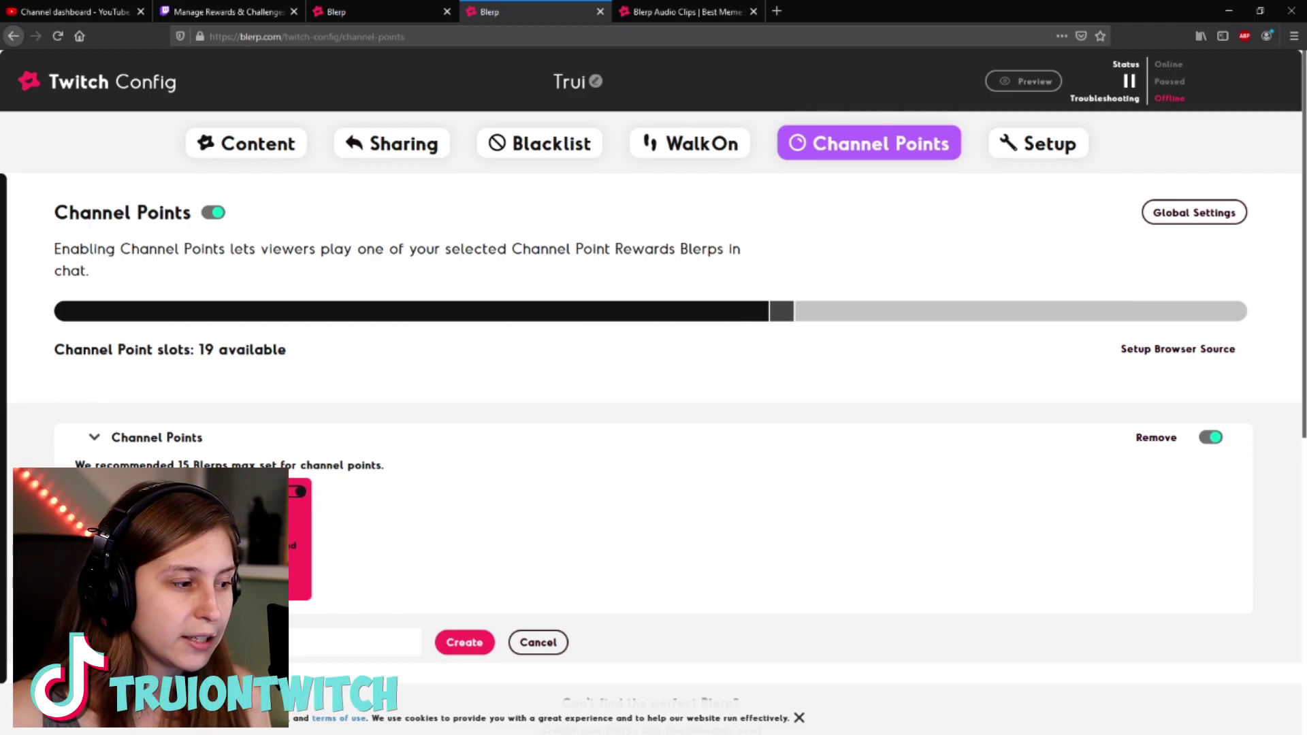
left_click(299, 538)
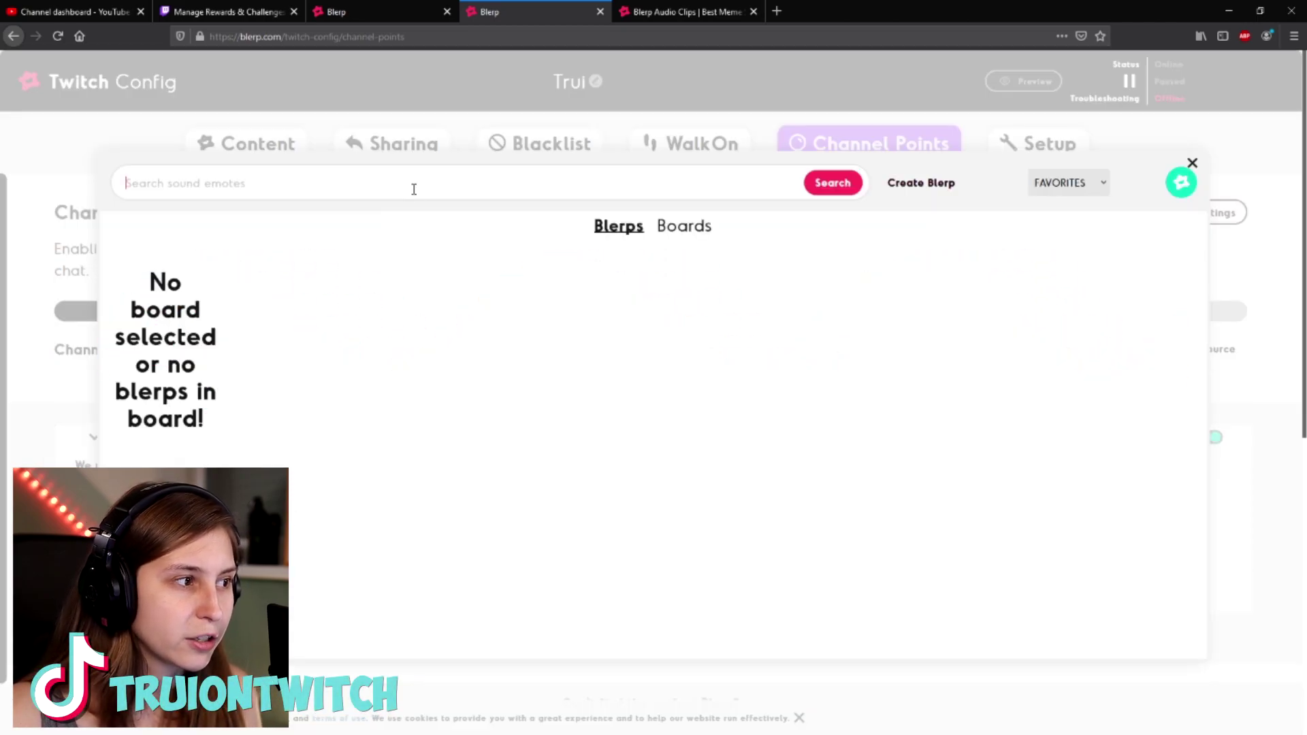
key("Escape")
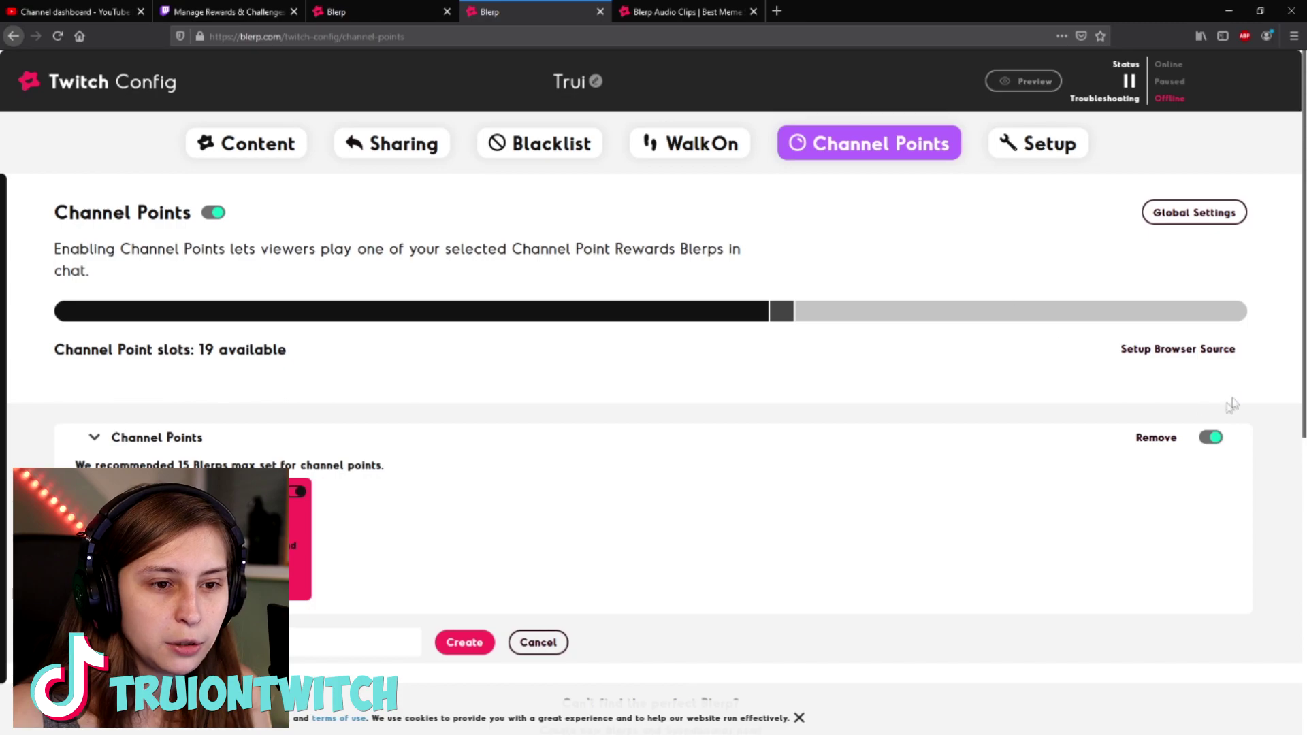
left_click(1209, 360)
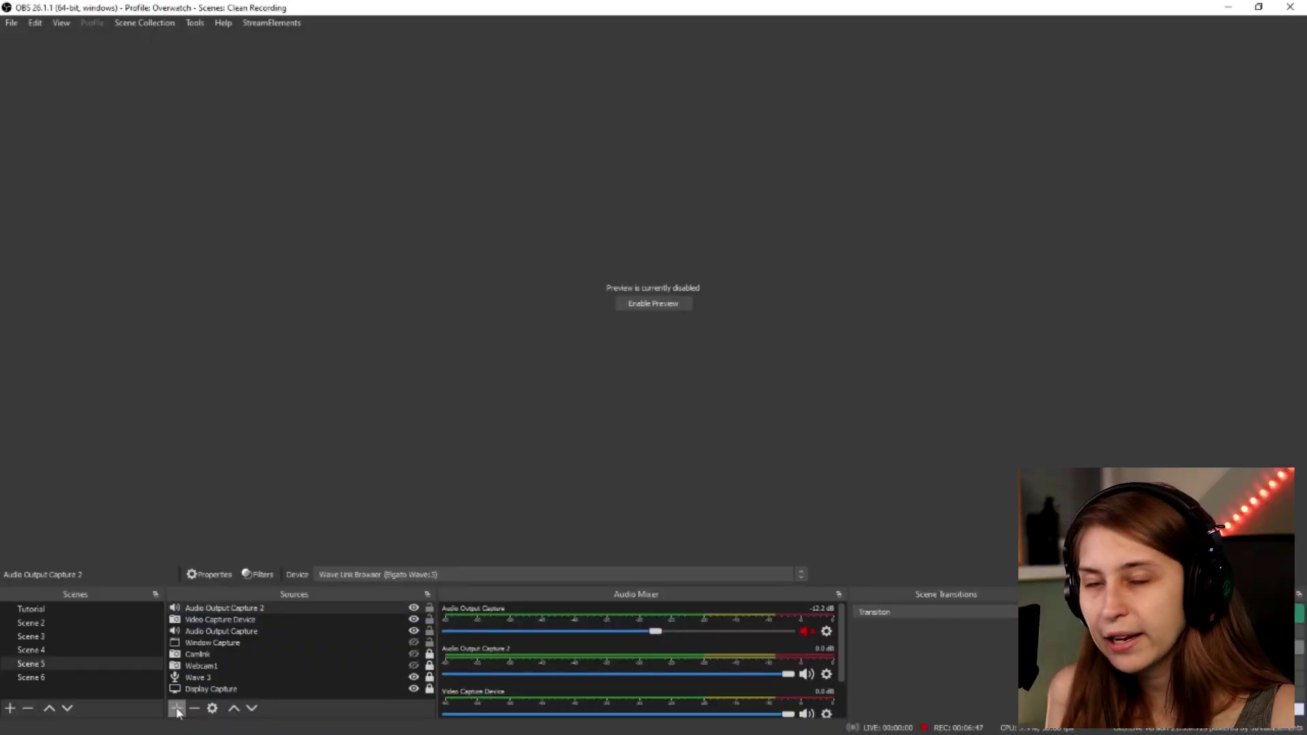
Add a new Browser source named Blerp in OBS.
left_click(177, 709)
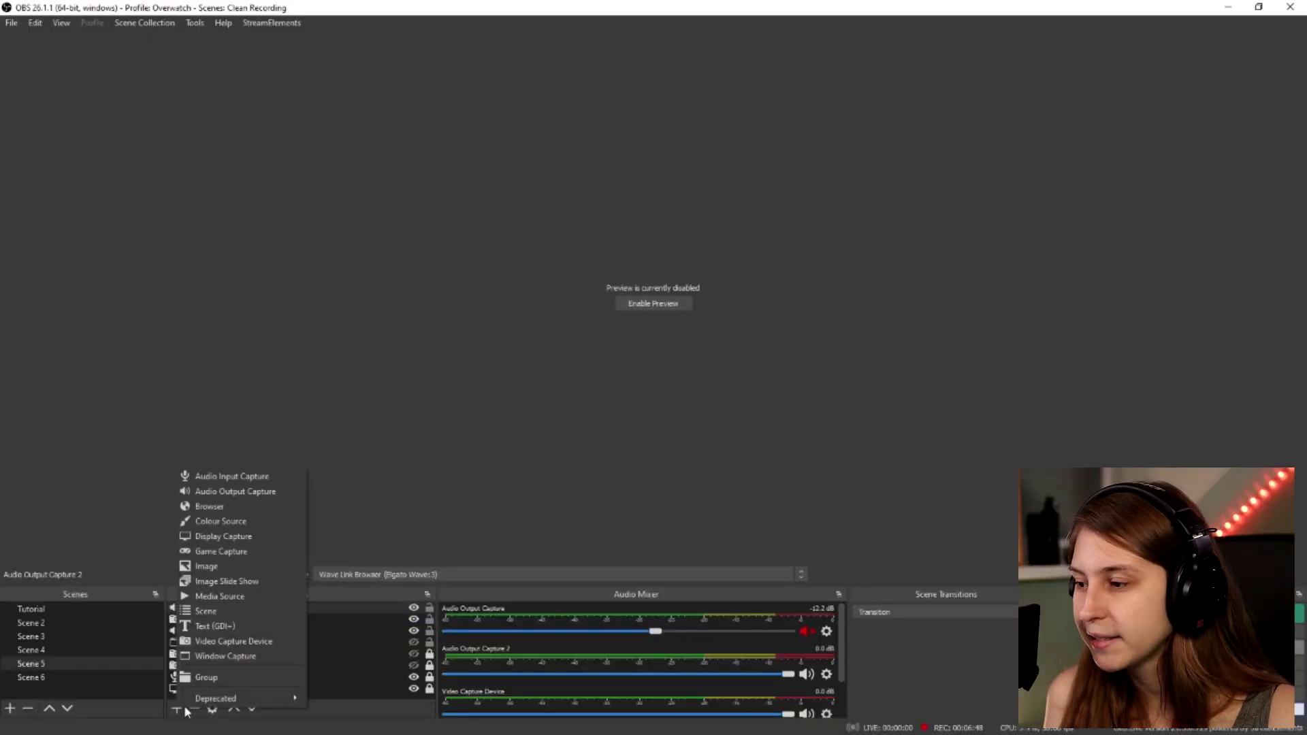
left_click(224, 510)
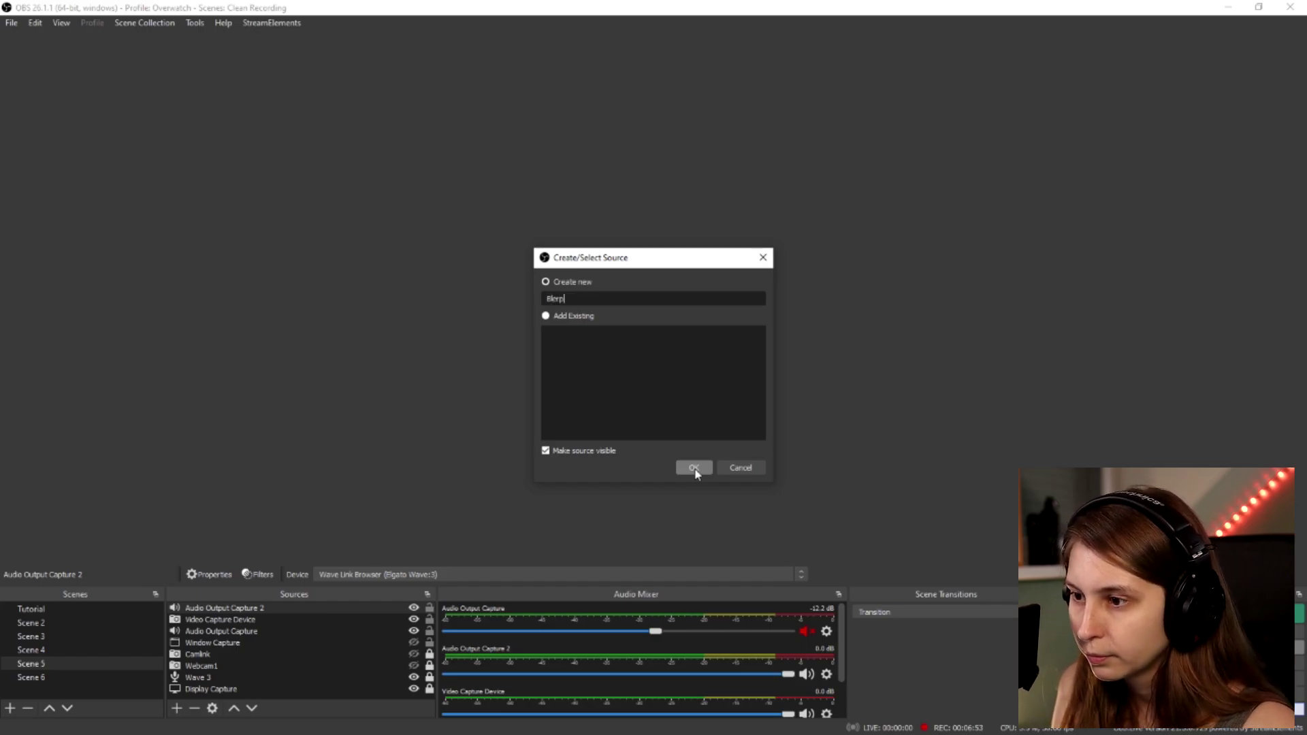
left_click(693, 469)
Size the Blerp source 1080×1920, clearing its URL and custom CSS, then return to Twitch.
key("BackSpace")
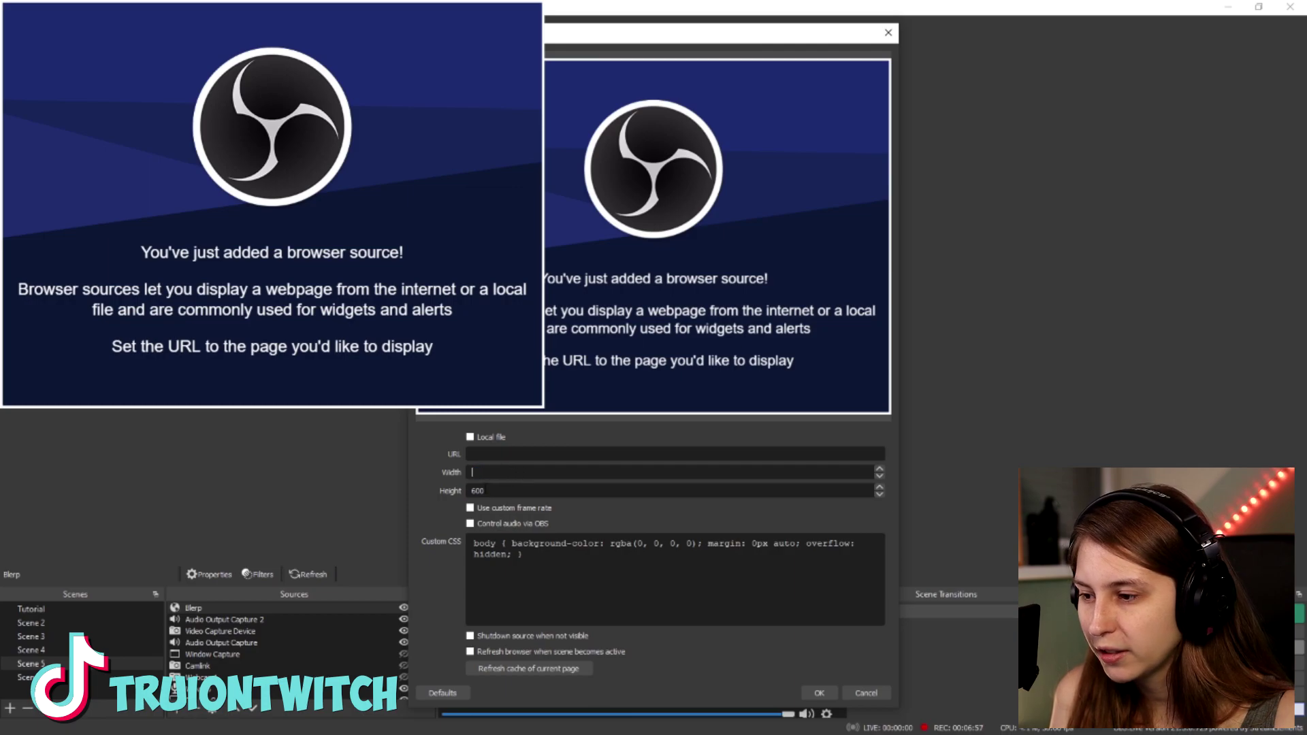
type("1")
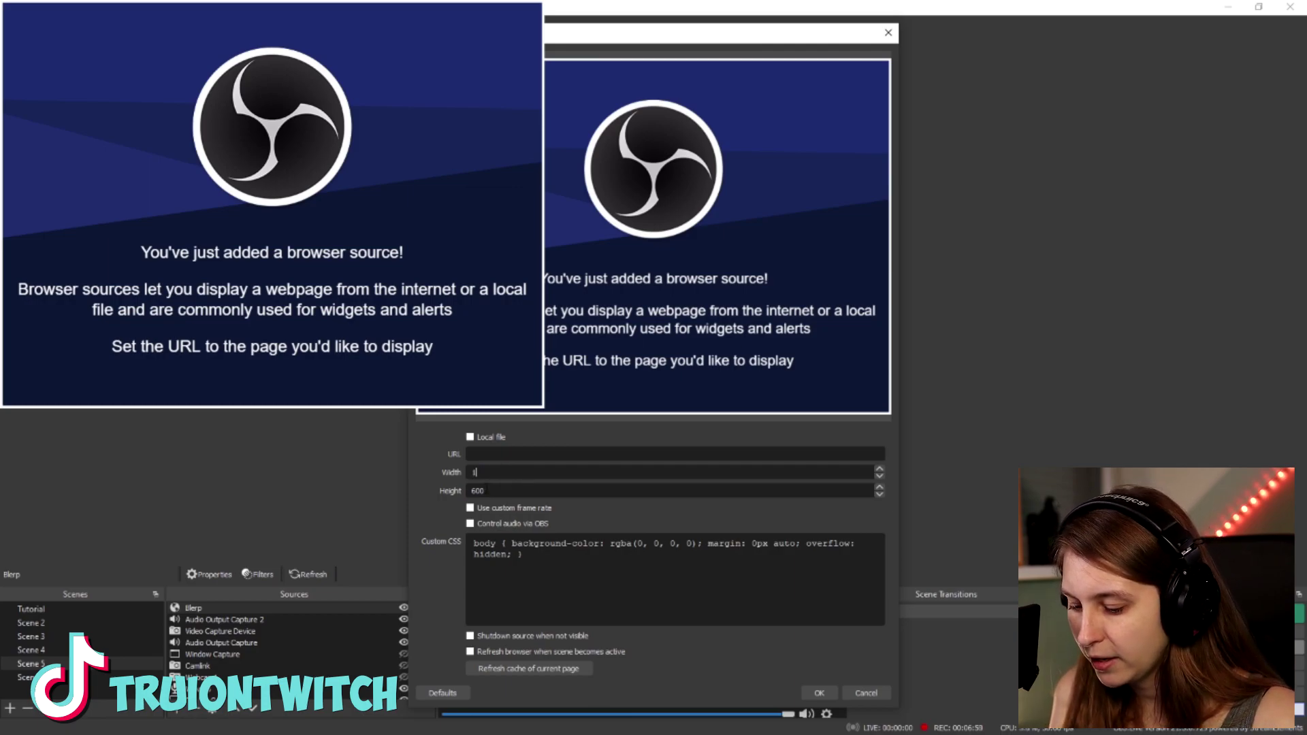
type("080")
key("Tab")
type("1920")
key("Tab")
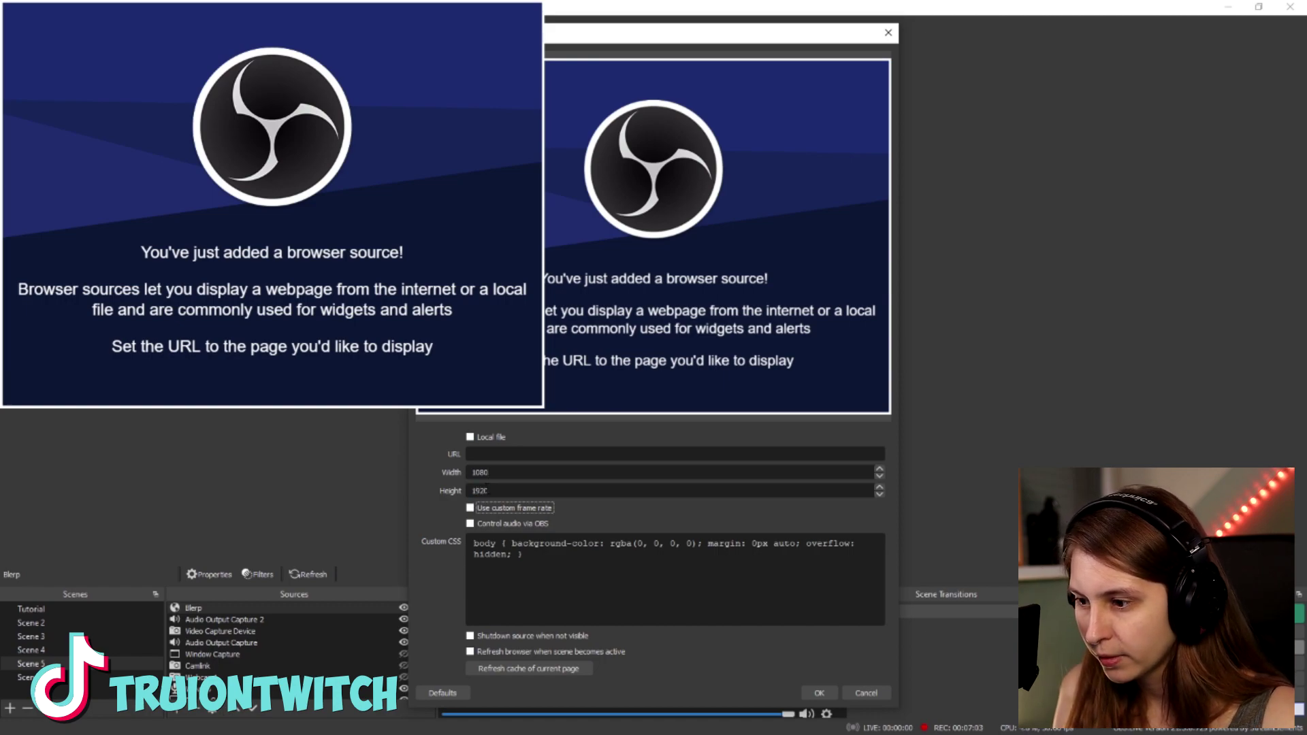
key("Tab")
key("Tab")
key("ctrl+a")
key("Delete")
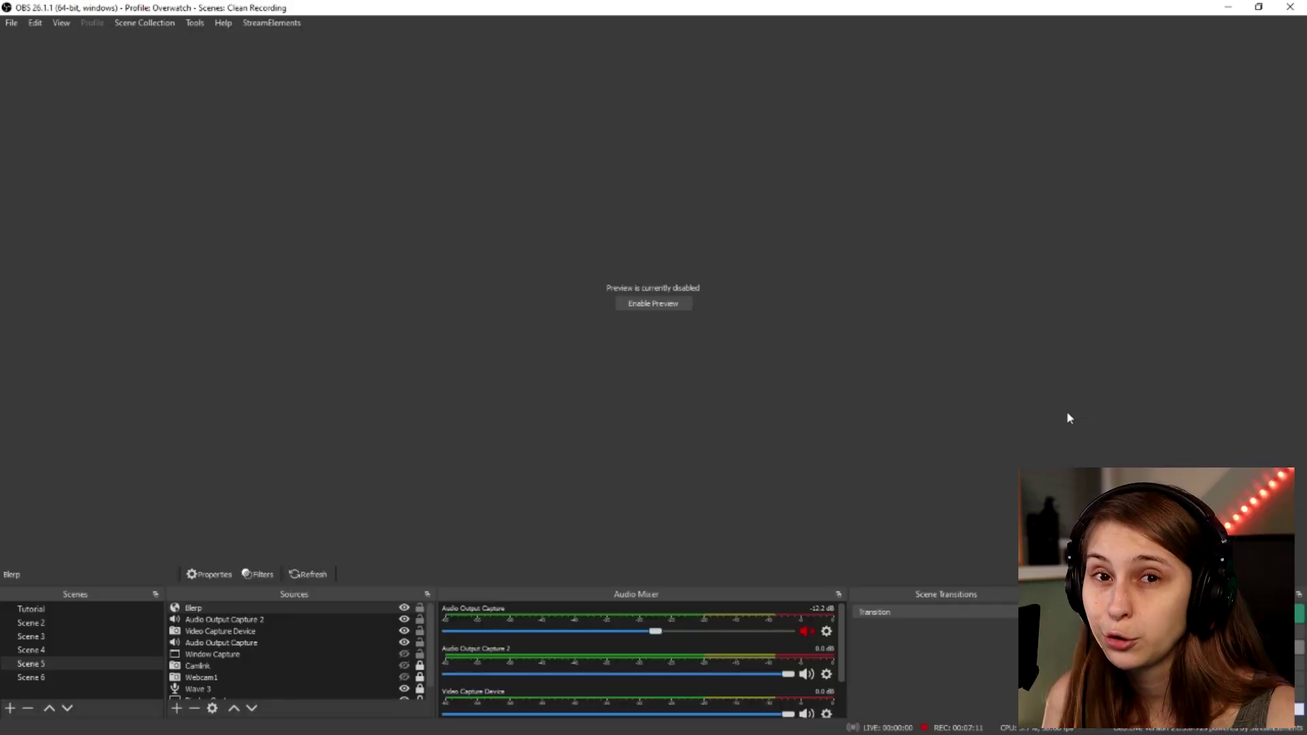
key("alt+Tab")
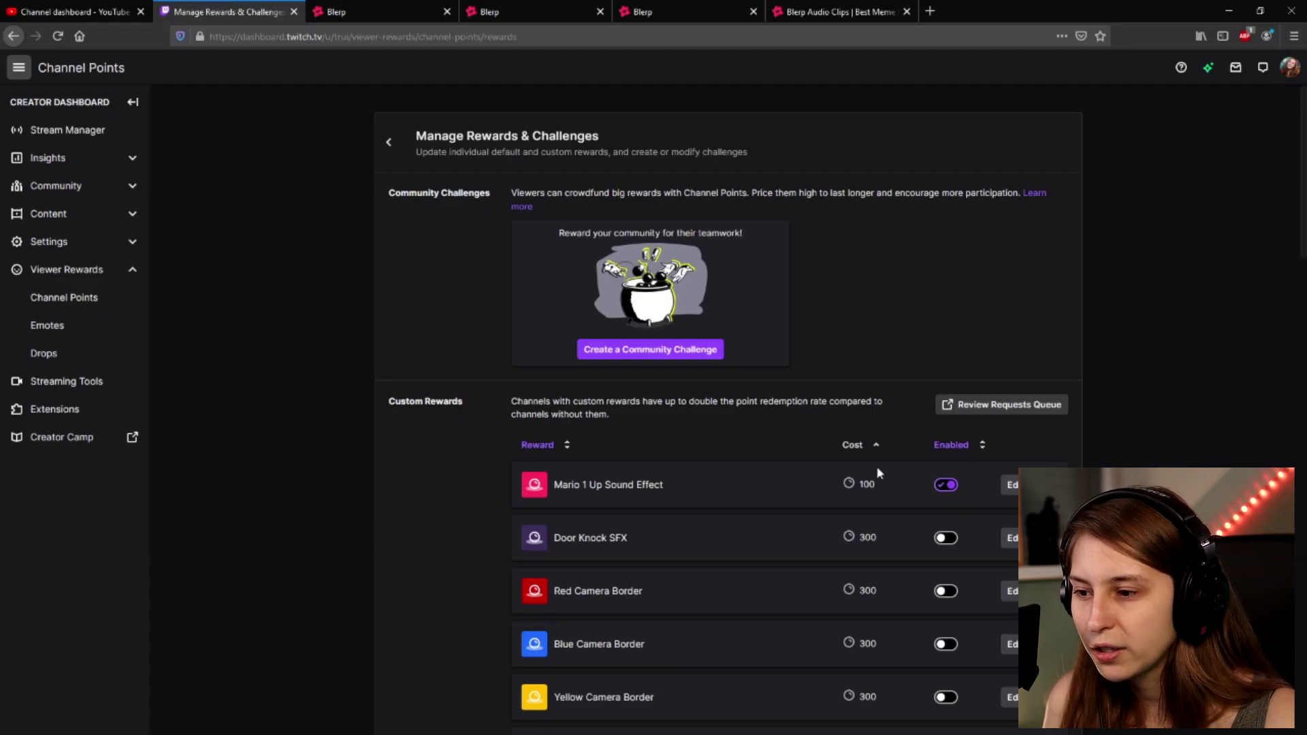
Redeem the 100-point Mario 1 Up Sound Effect reward from the channel page.
left_click(1290, 67)
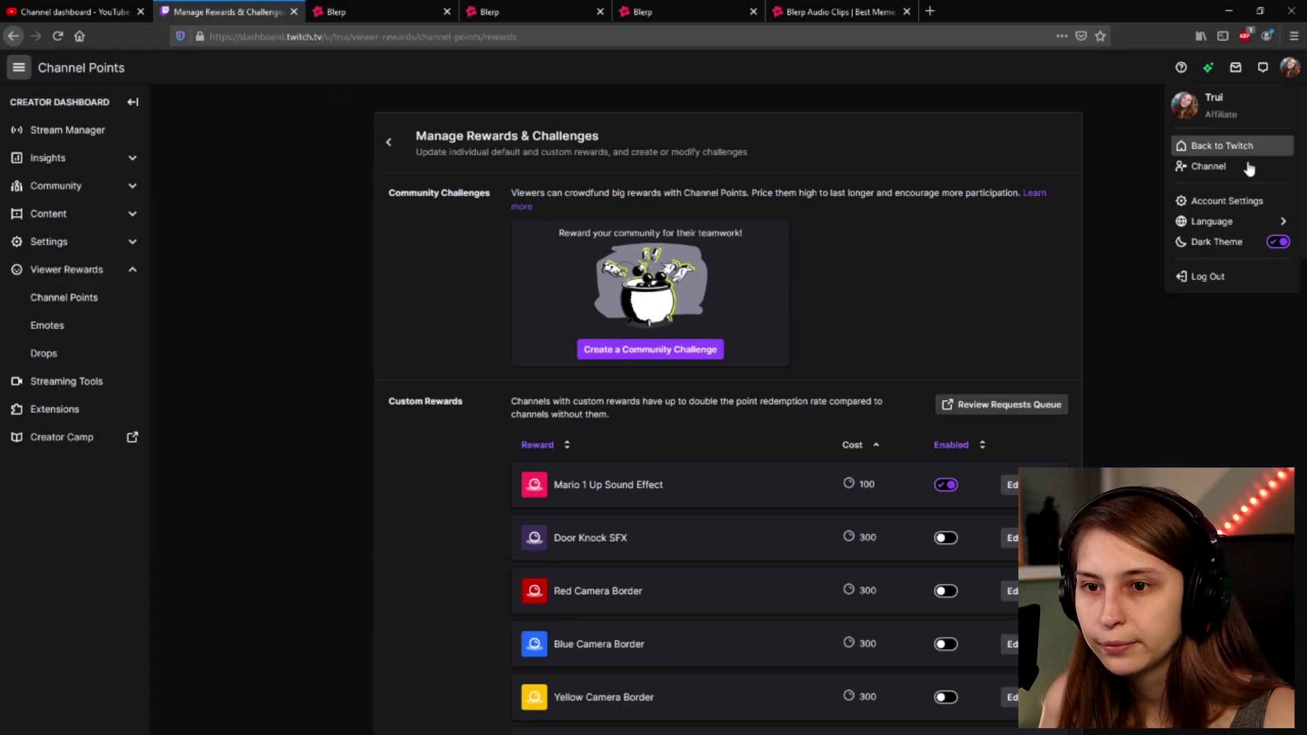
left_click(1249, 168)
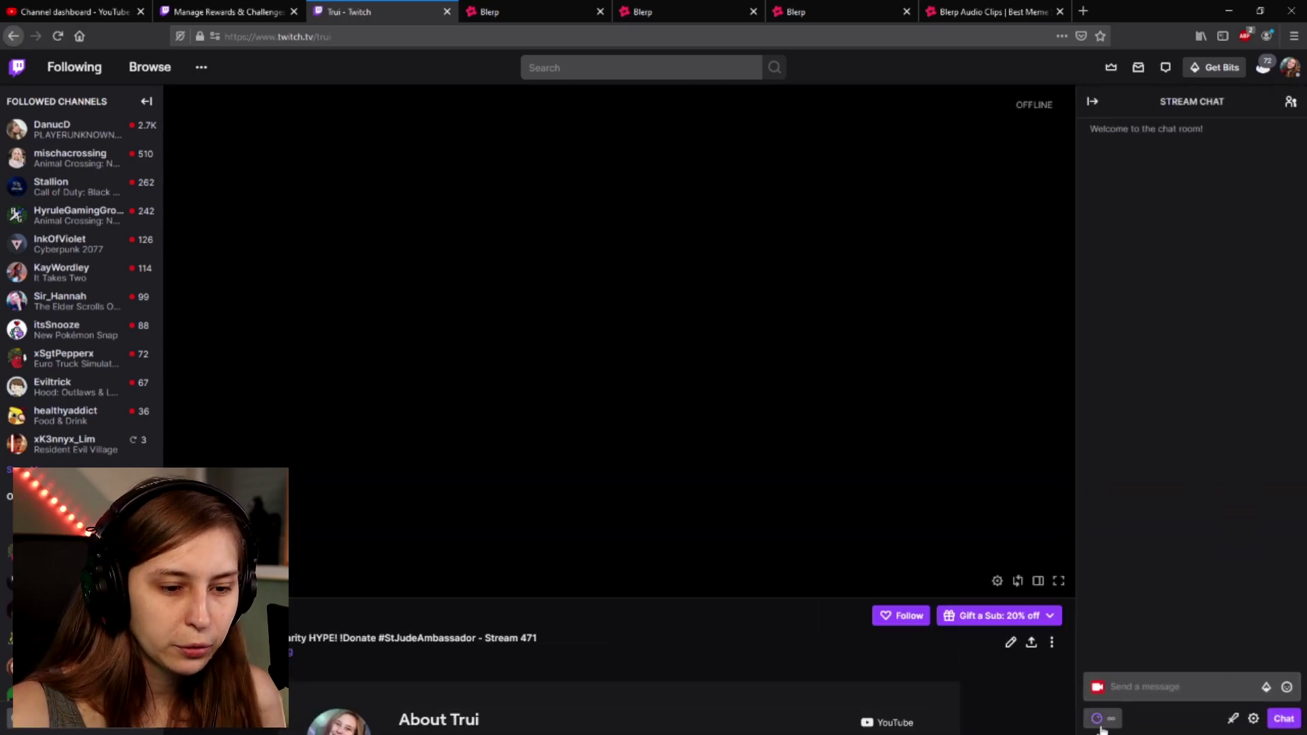
left_click(1098, 722)
left_click(1146, 588)
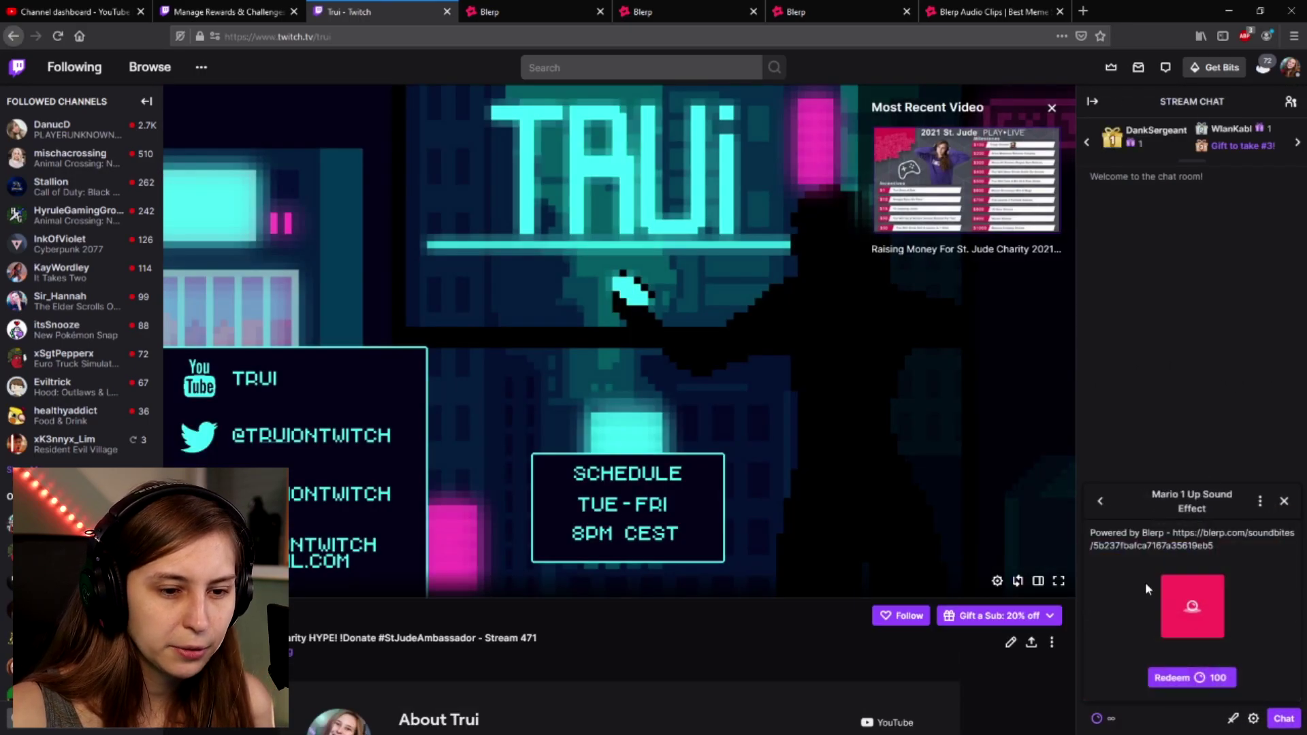
left_click(1191, 677)
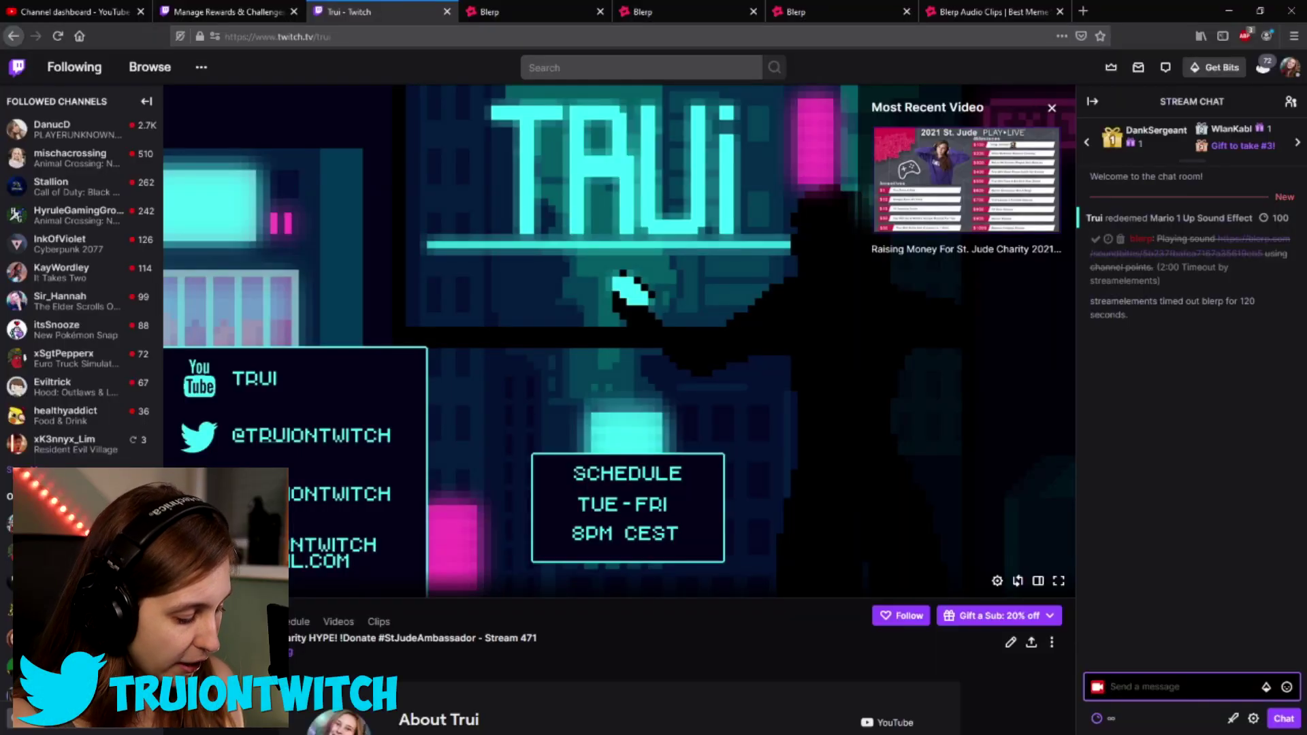
Type the /mod command in the channel chat, fixing the typo.
type("/mopd")
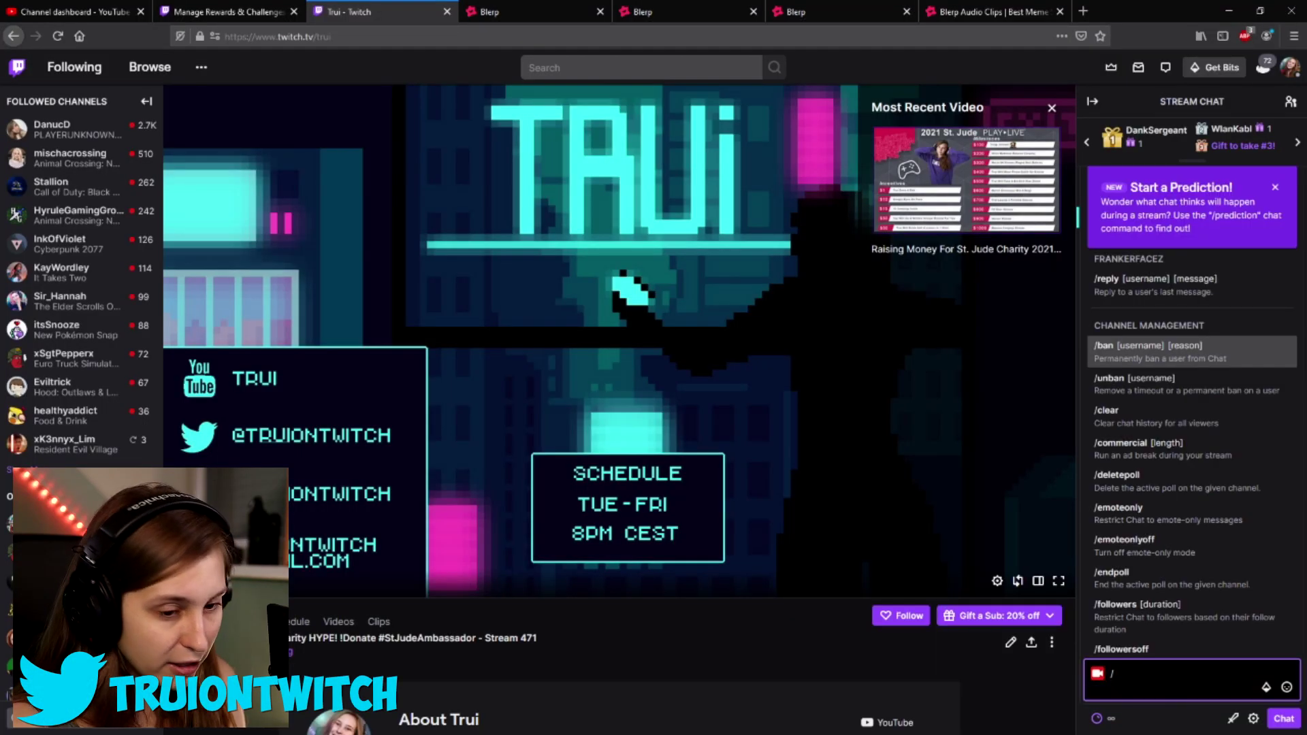
key("BackSpace")
type("d")
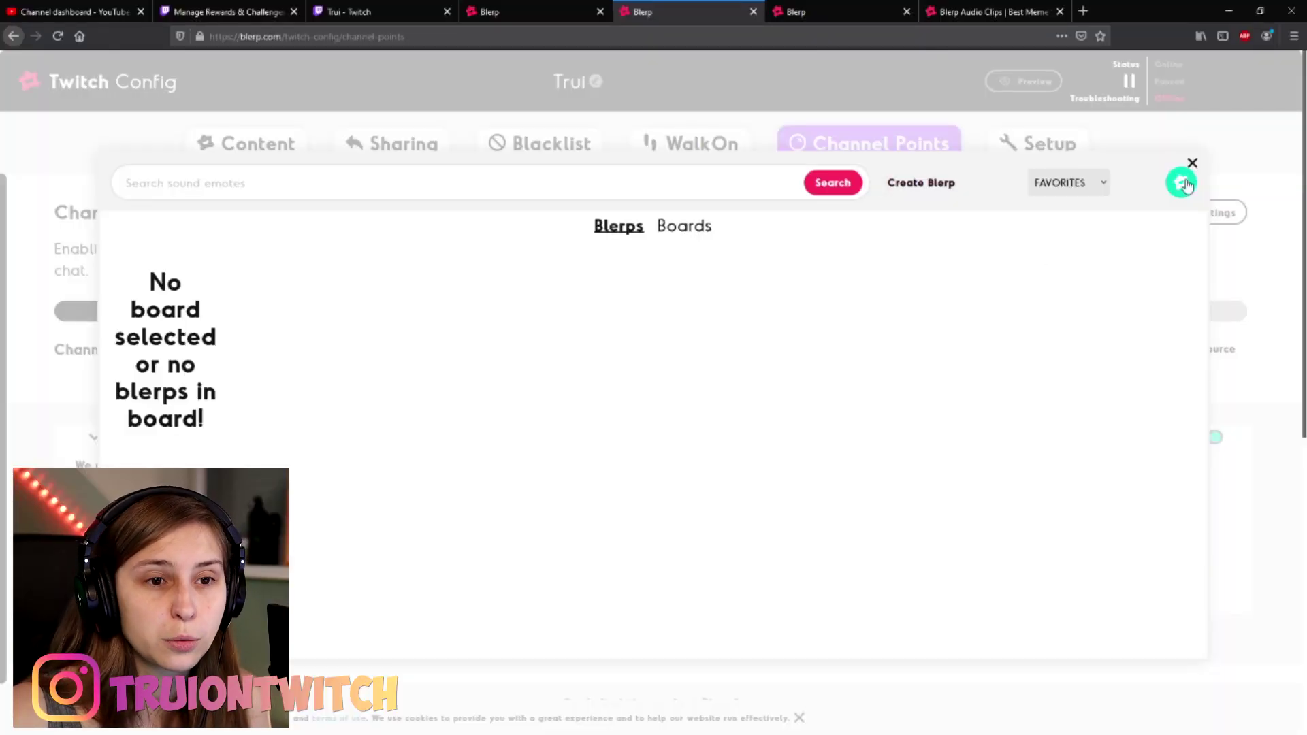
Reopen Blerp's sound search and go to the Create a Blerp page.
left_click(1190, 164)
left_click(299, 537)
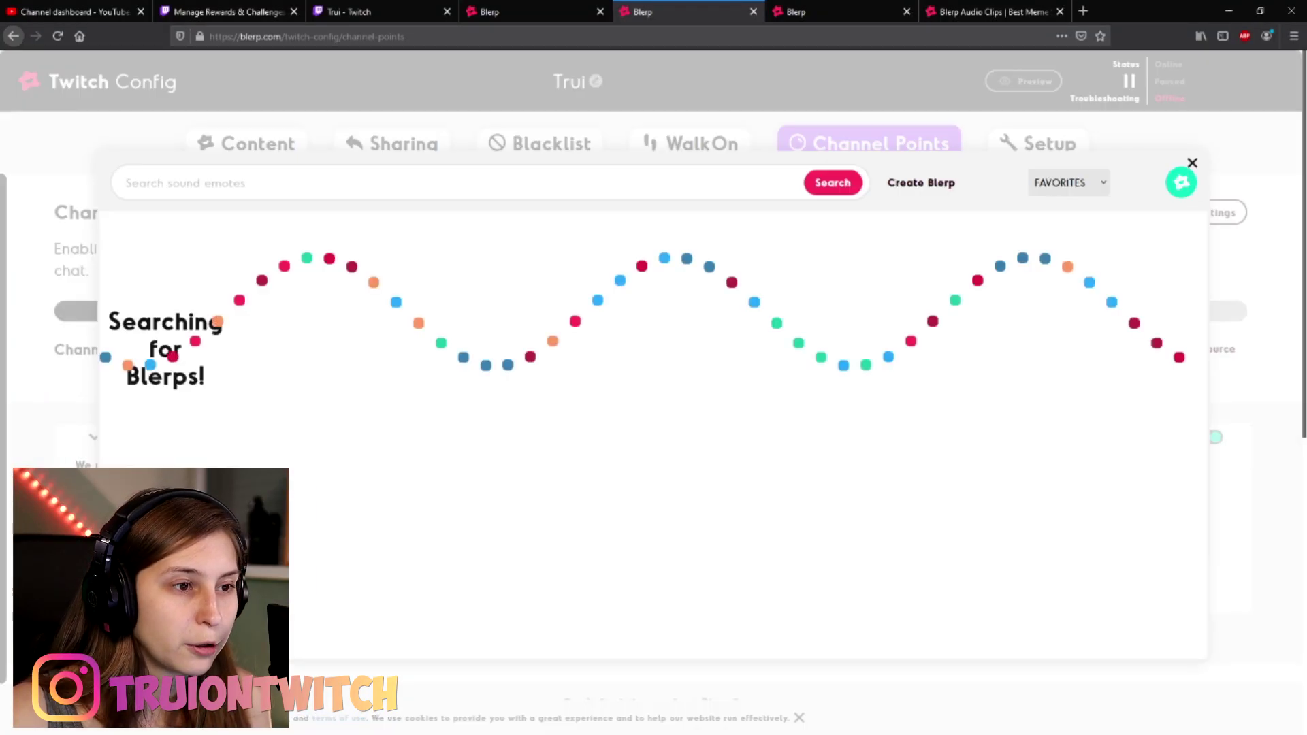
left_click(916, 189)
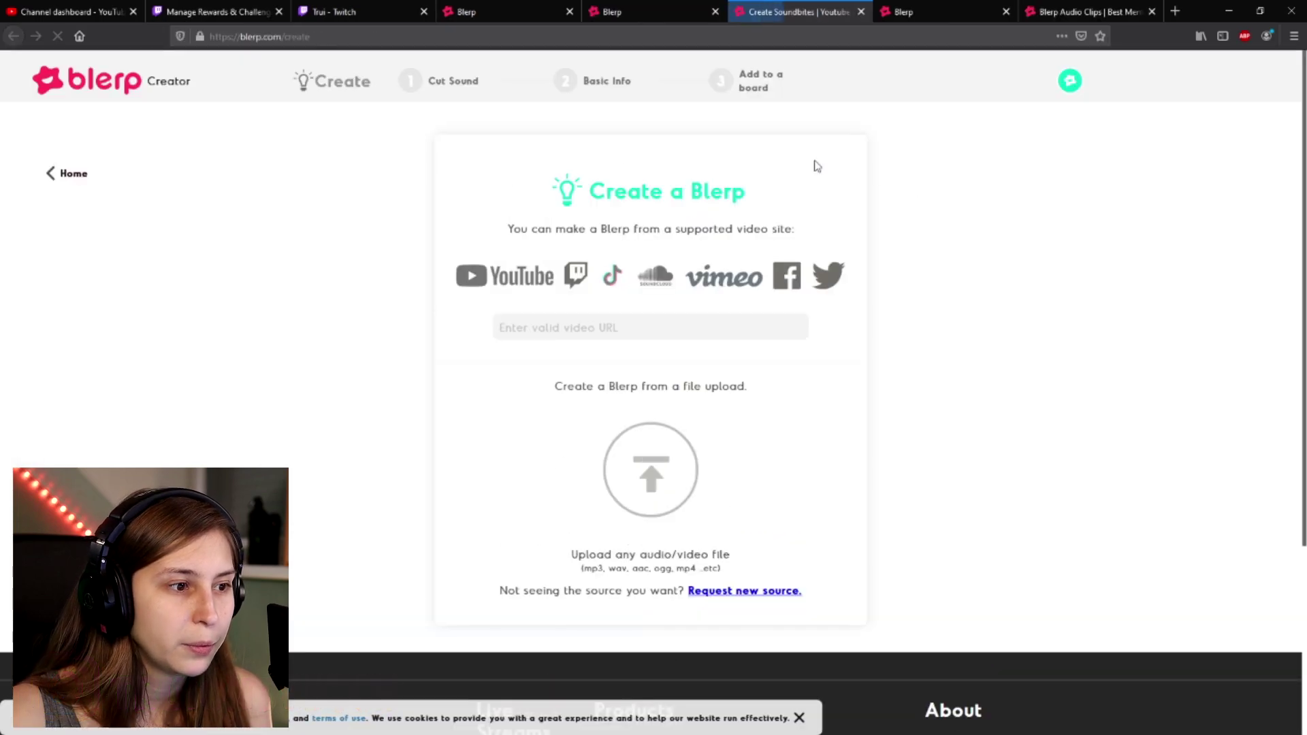